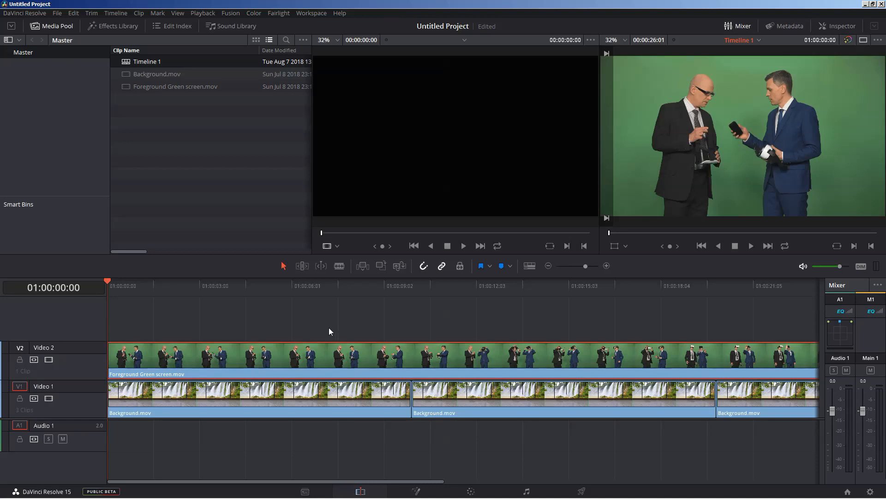
- Combine the green screen clip and all background clips into one new Fusion clip and open it on the Fusion page
drag(191, 308, 830, 432)
drag(418, 481, 85, 457)
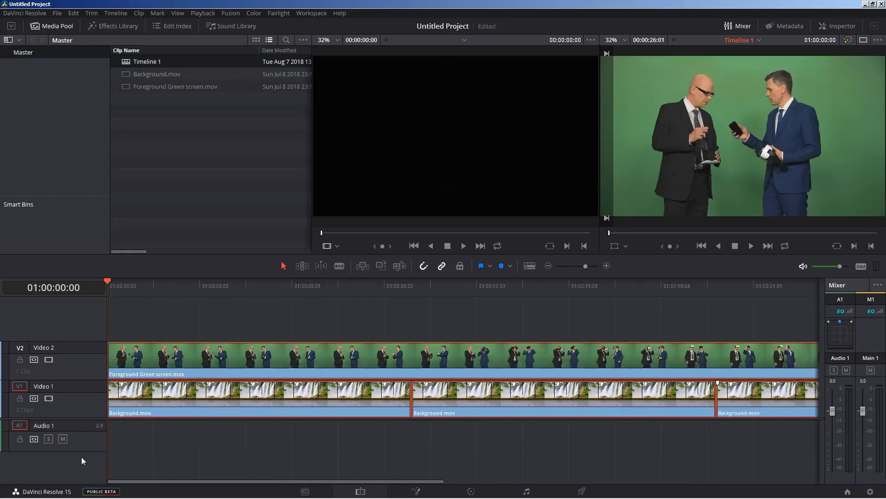
right_click(250, 358)
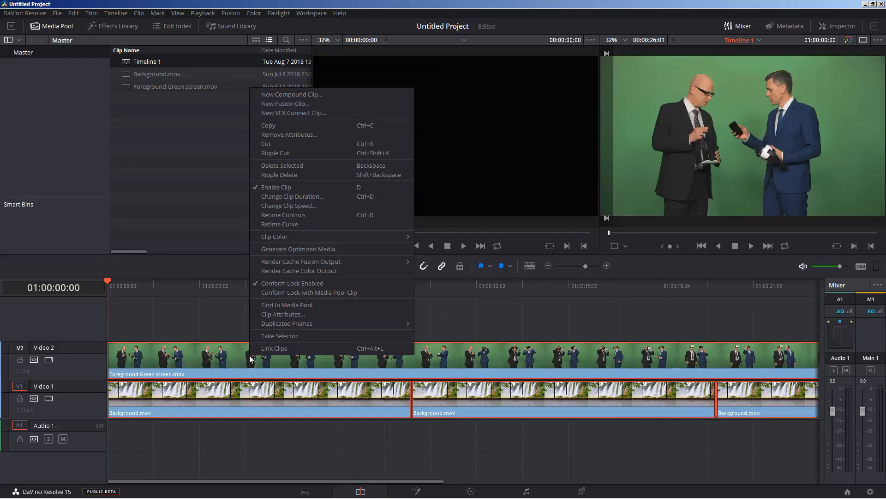
click(289, 104)
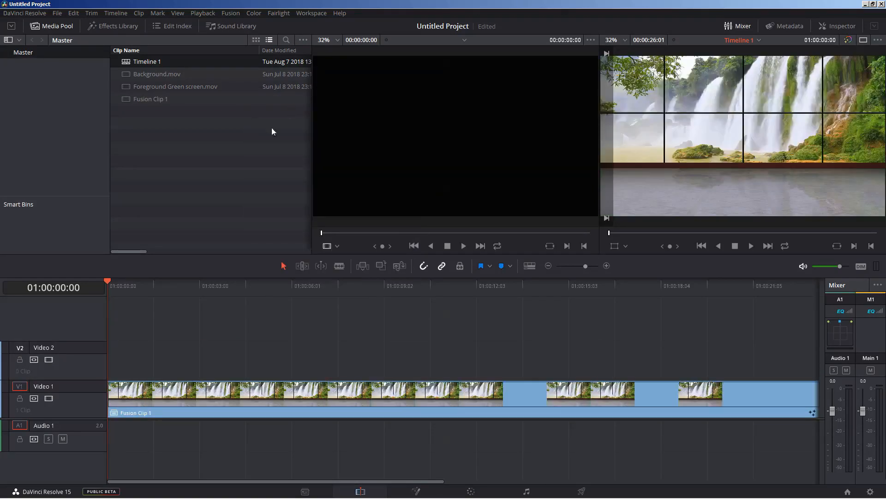
click(417, 492)
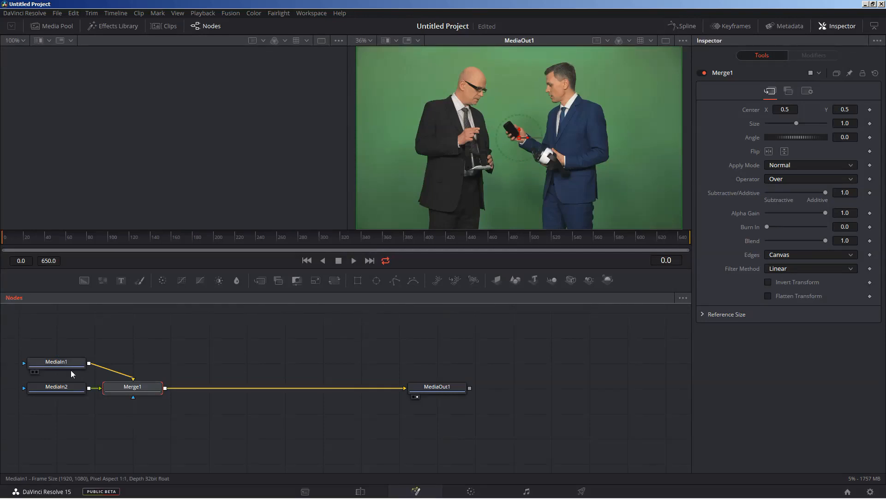
- Disconnect both media inputs from Merge1, delete that node, and move MediaOut1 farther away from the MediaIn nodes
drag(154, 386, 220, 378)
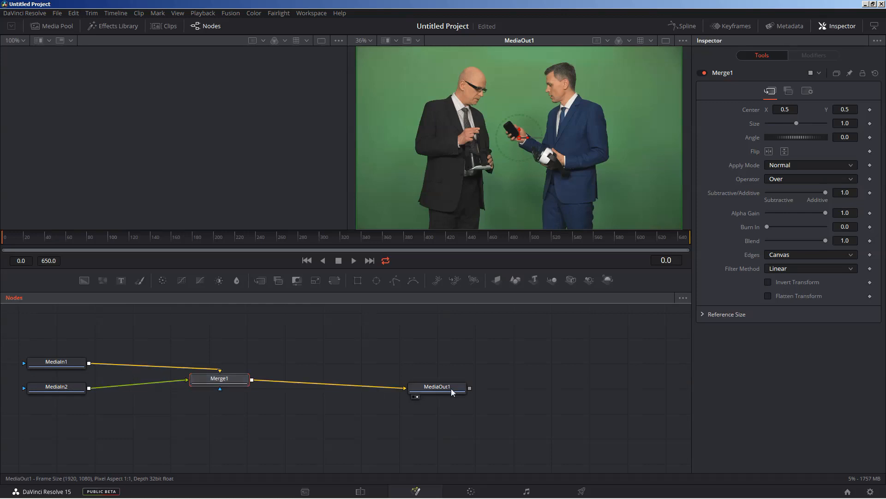
drag(437, 386, 505, 384)
drag(220, 371, 225, 311)
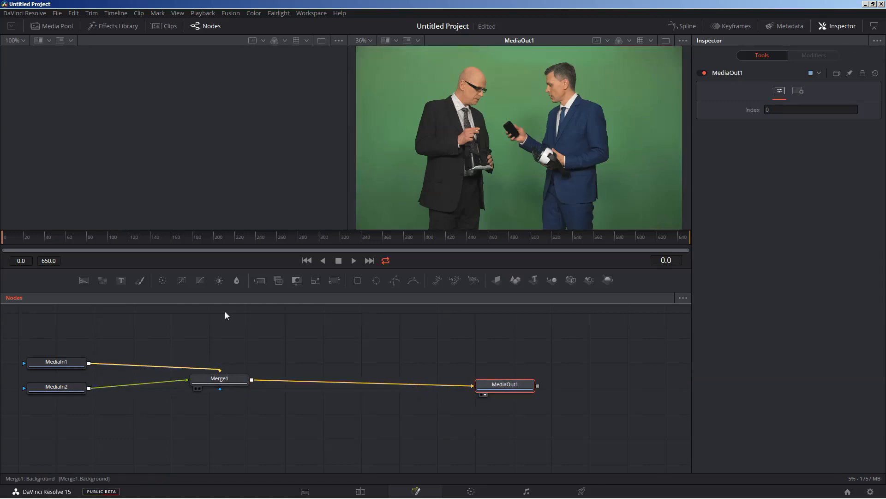
drag(187, 379, 298, 369)
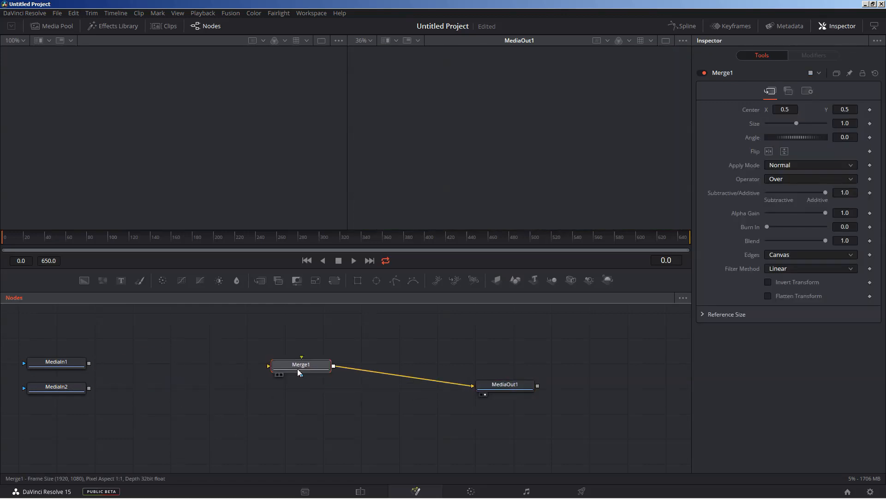
key(Delete)
drag(513, 388, 652, 393)
- Preview MediaIn1 and MediaIn2 one after the other in the first viewer and place MediaIn2 well above MediaIn1
drag(59, 364, 43, 407)
drag(48, 366, 135, 74)
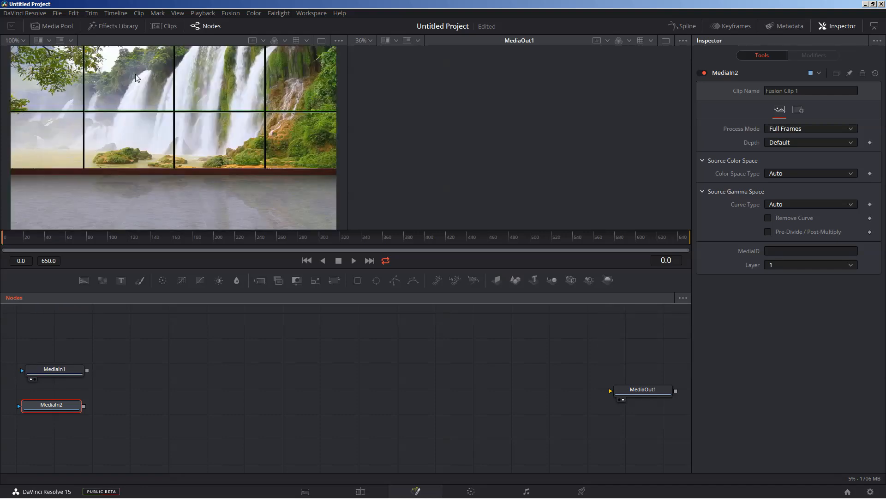
drag(49, 370, 45, 448)
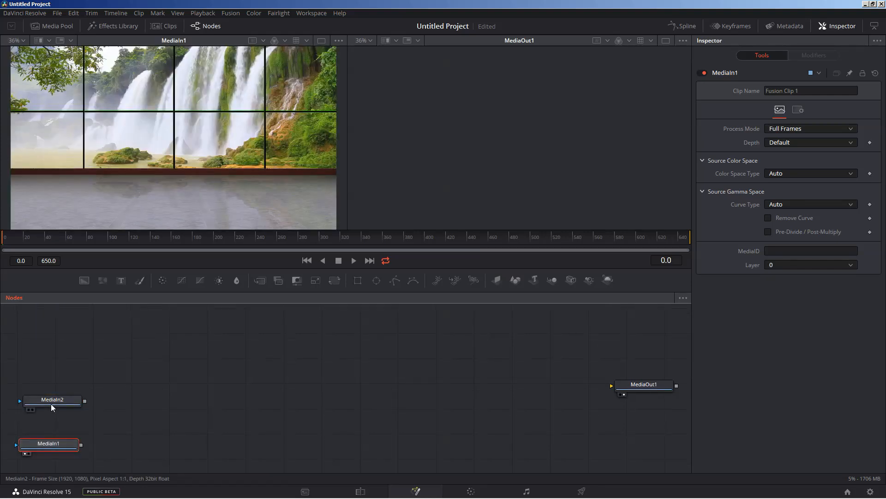
drag(51, 404, 149, 84)
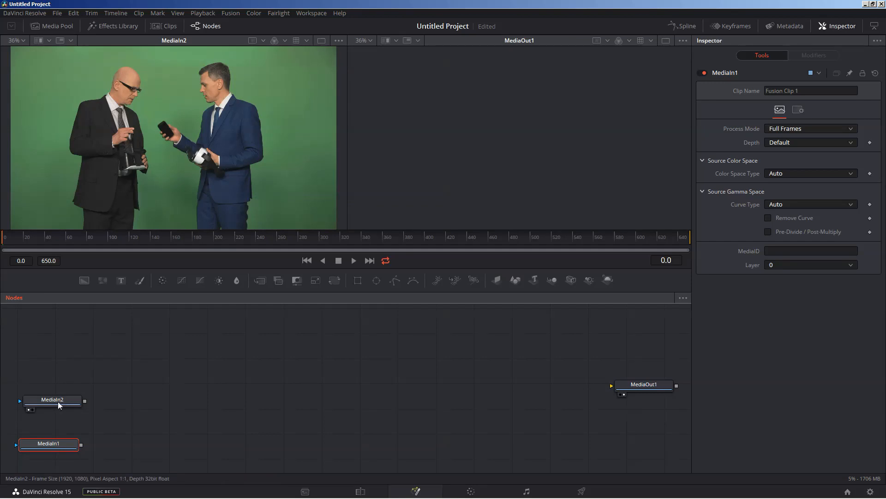
drag(57, 401, 77, 352)
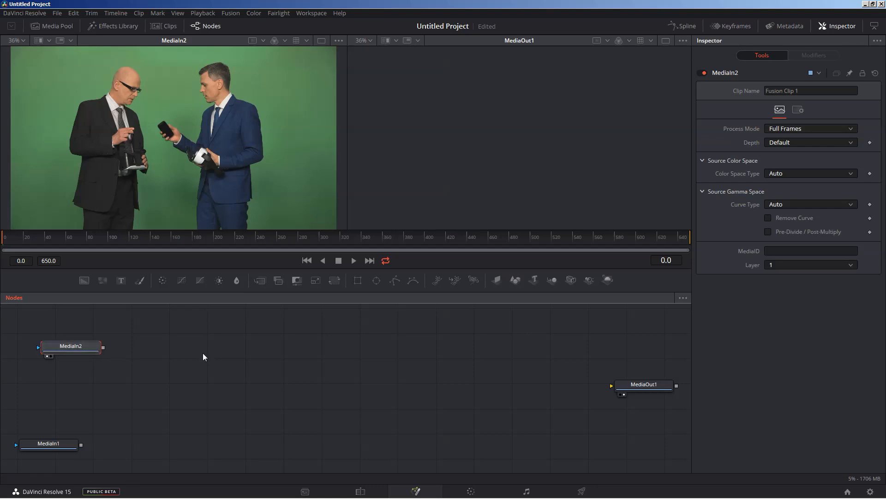
- Add a Clean Plate node after MediaIn2 and detach it from the connection as a free node
key(shift+space)
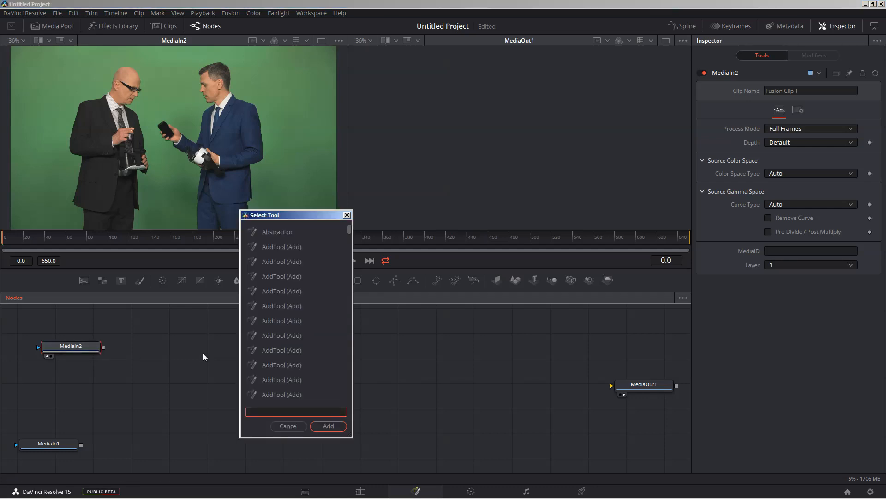
text(clean)
key(Return)
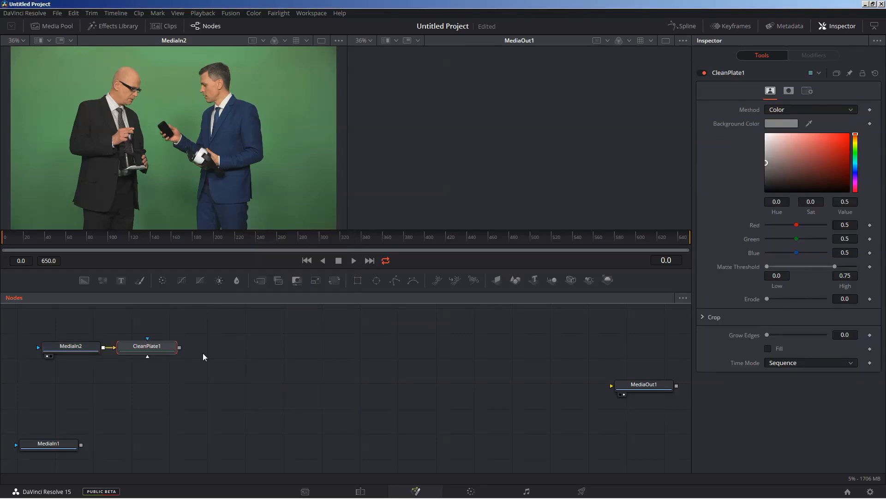
drag(136, 344, 167, 365)
- Add an unconnected Delta Keyer node and place it beside the Clean Plate node
key(shift+space)
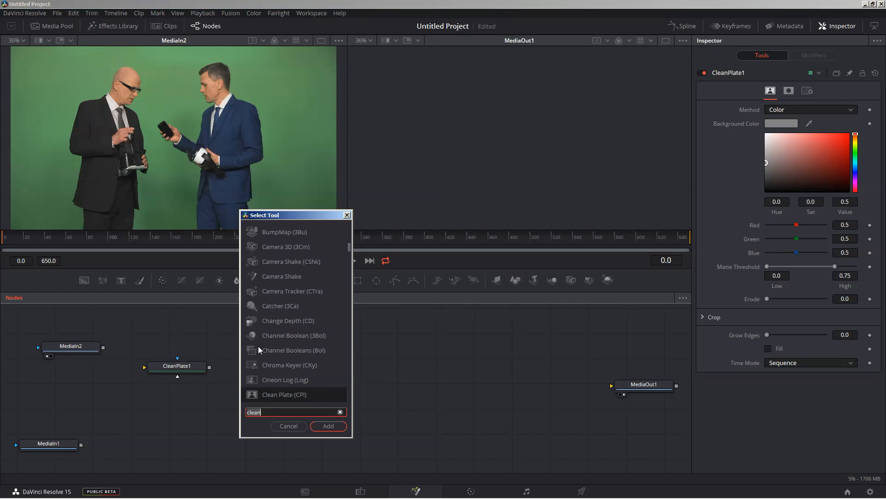
text(delta)
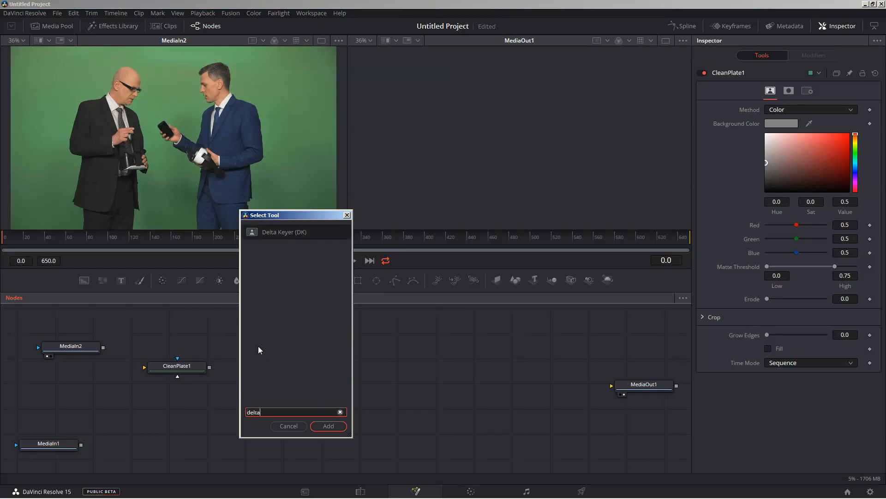
key(Return)
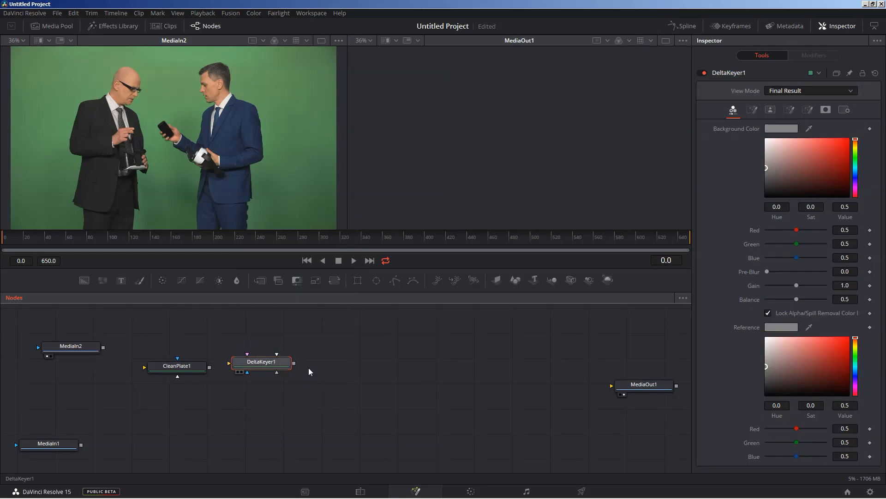
drag(186, 373, 225, 397)
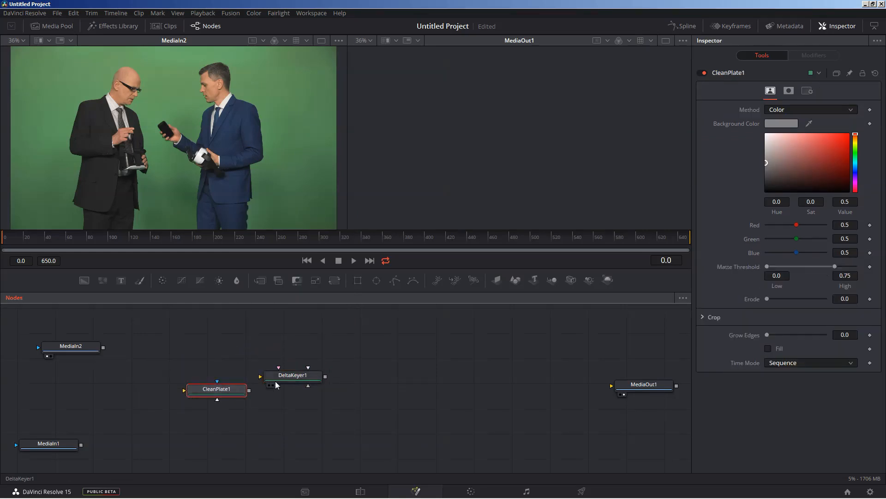
drag(283, 386, 289, 400)
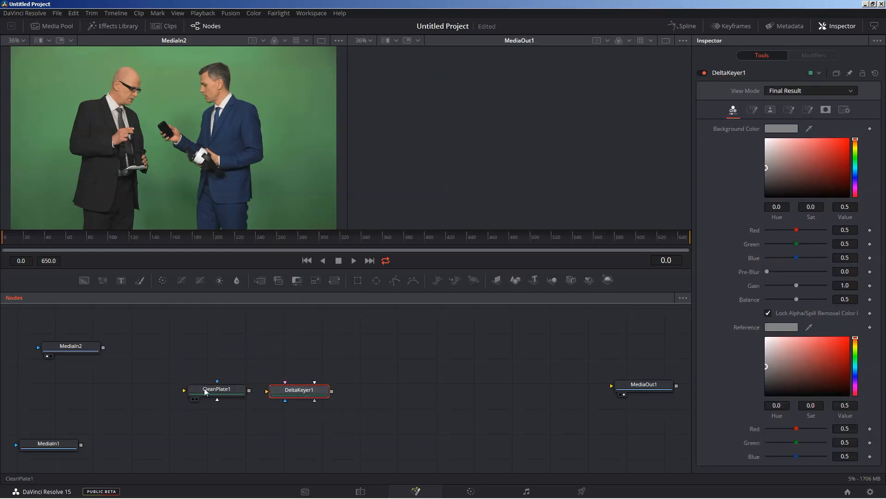
mouse_move(205, 390)
mouse_down()
mouse_move(196, 390)
mouse_move(207, 379)
mouse_up()
drag(304, 395, 307, 389)
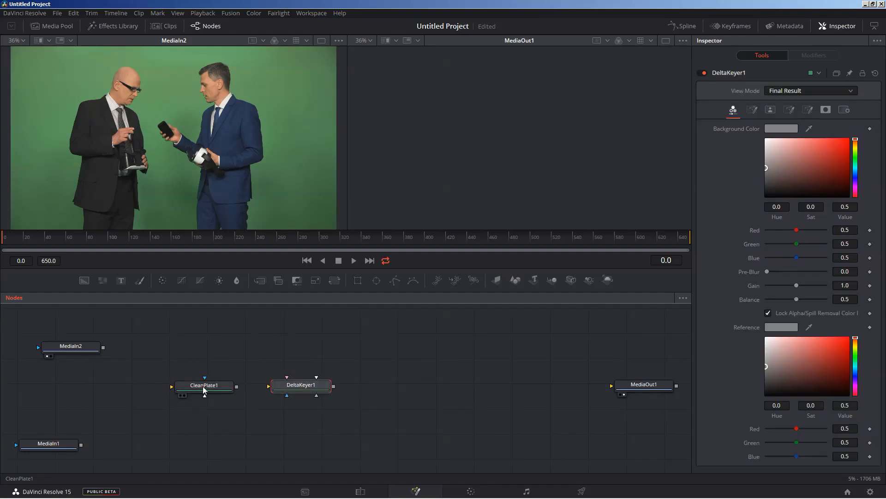
mouse_move(205, 390)
mouse_down()
mouse_move(197, 394)
mouse_move(200, 386)
mouse_up()
drag(299, 390, 311, 382)
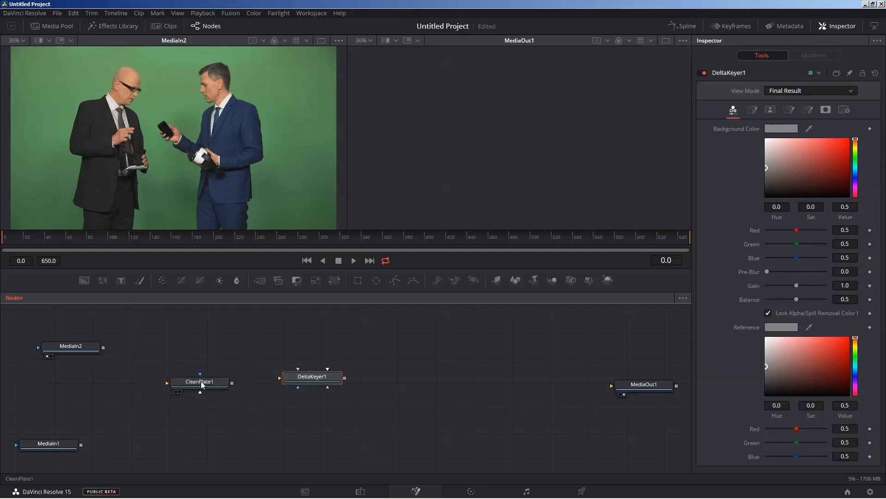
mouse_move(204, 394)
mouse_down()
mouse_move(205, 383)
mouse_move(208, 391)
mouse_up()
mouse_move(309, 373)
mouse_down()
mouse_move(325, 387)
mouse_move(309, 381)
mouse_up()
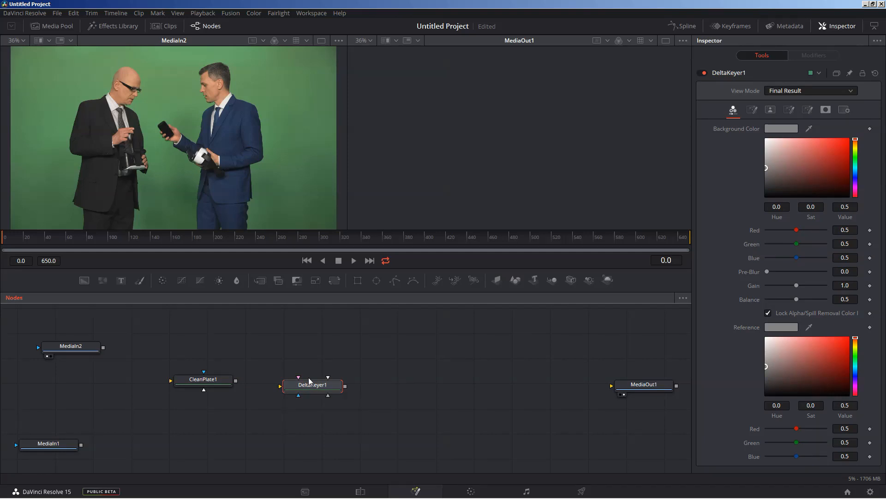
drag(323, 391, 316, 385)
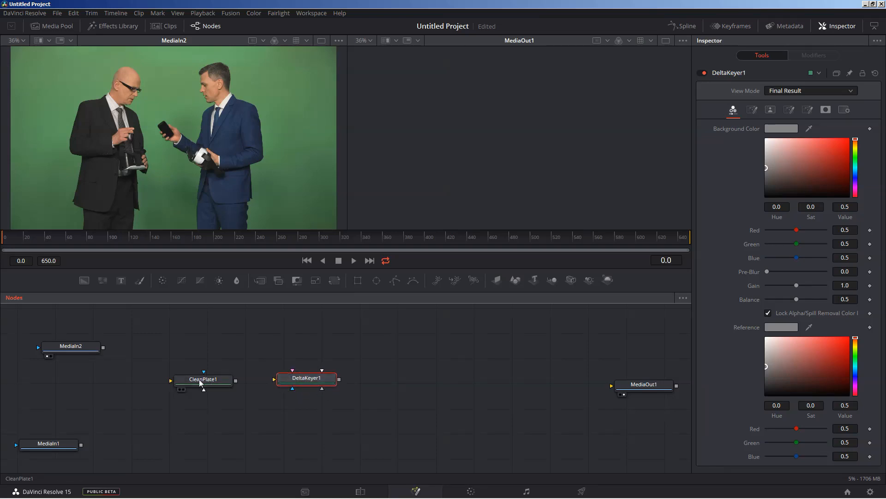
drag(202, 382, 189, 371)
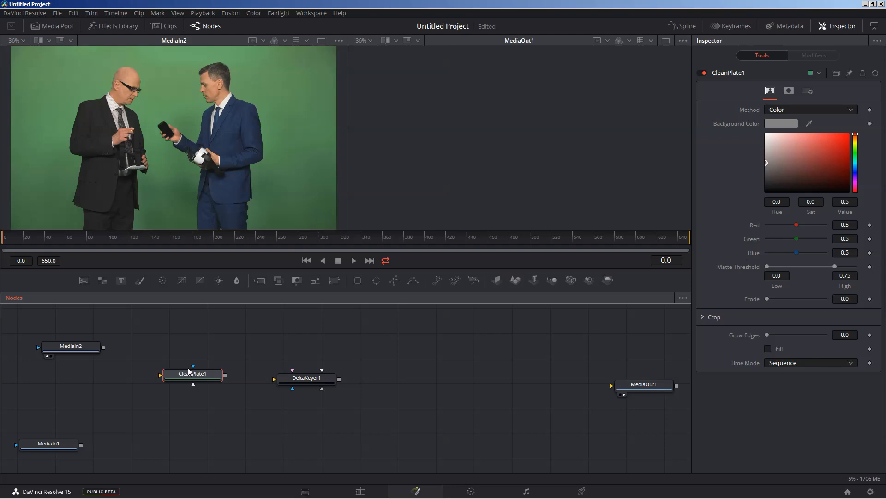
mouse_move(192, 373)
mouse_down()
mouse_move(213, 388)
mouse_move(188, 372)
mouse_move(174, 377)
mouse_move(182, 360)
mouse_move(174, 389)
mouse_move(181, 383)
mouse_up()
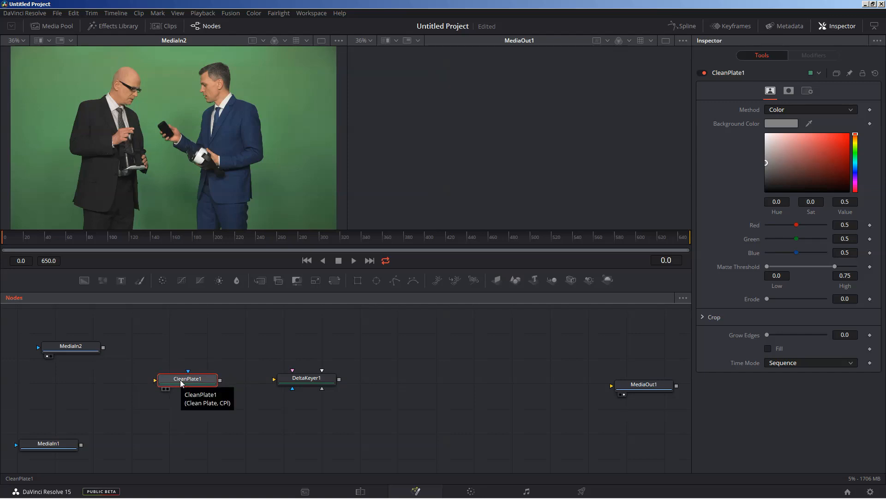
mouse_move(182, 383)
mouse_down()
mouse_move(179, 366)
mouse_move(175, 379)
mouse_up()
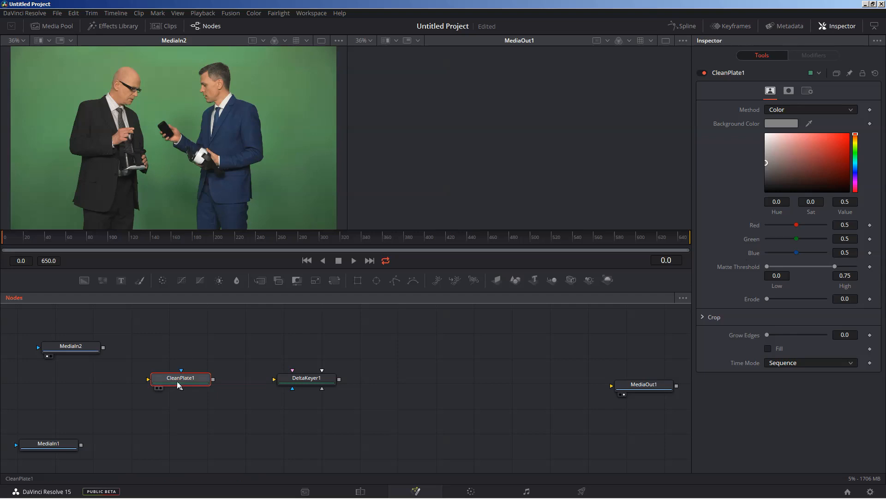
drag(177, 383, 174, 389)
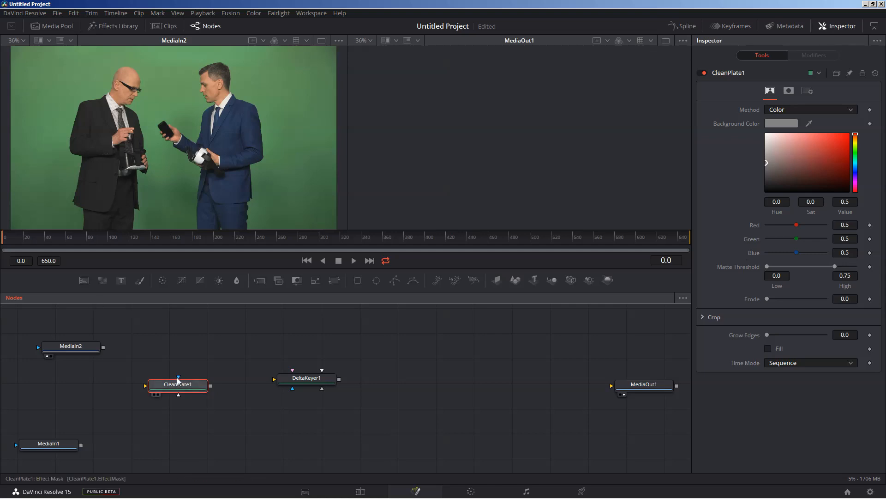
- Connect MediaIn2 to the CleanPlate1 input, show CleanPlate1 in the first viewer, and line it up with MediaIn2
drag(178, 383, 167, 359)
drag(104, 348, 173, 356)
click(186, 391)
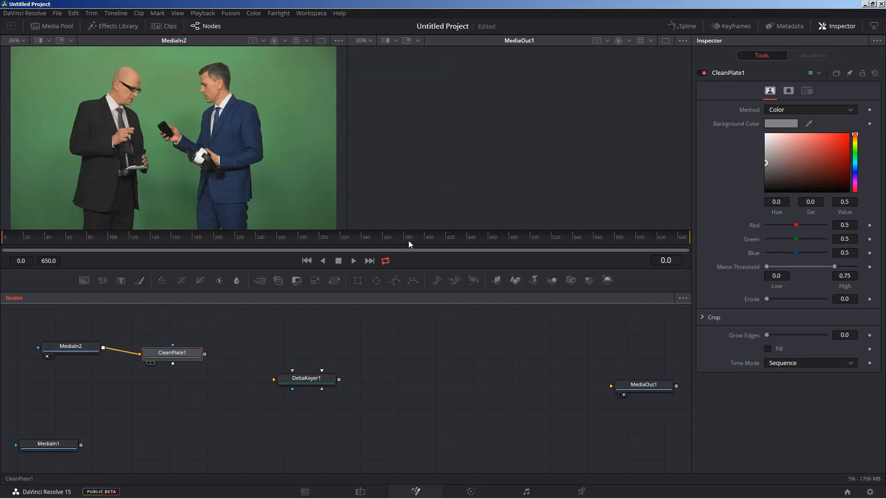
key(1)
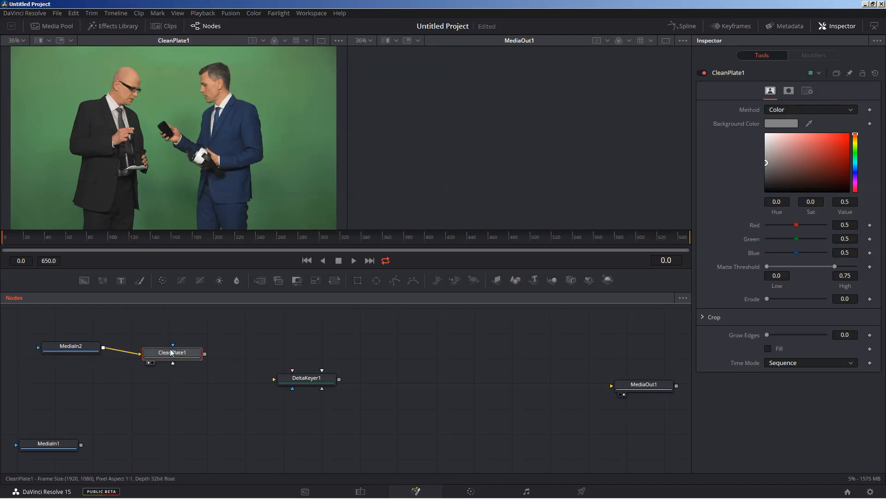
drag(167, 353, 163, 345)
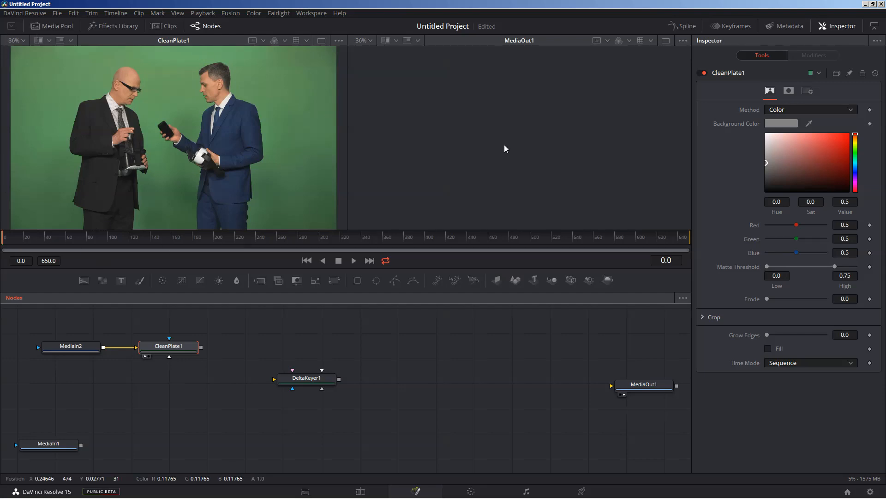
- Set the CleanPlate1 method to Ranges and sample the green backdrop downward beside the man in the blue suit
click(788, 109)
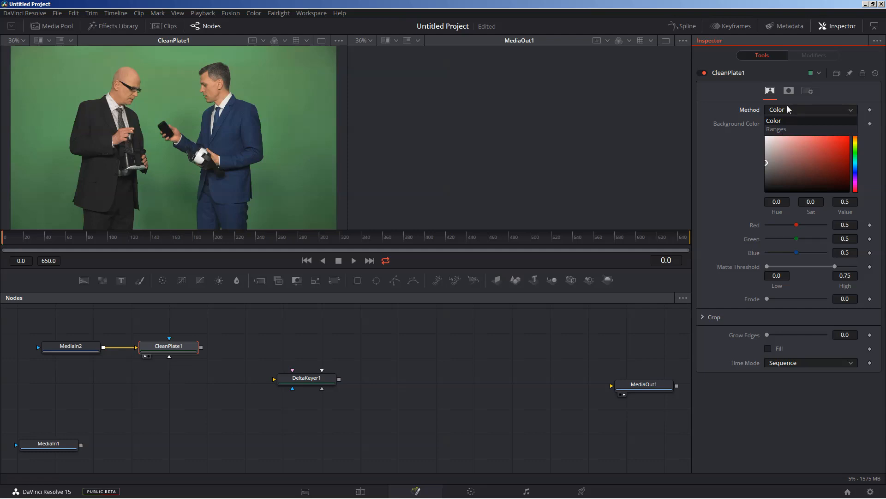
click(775, 129)
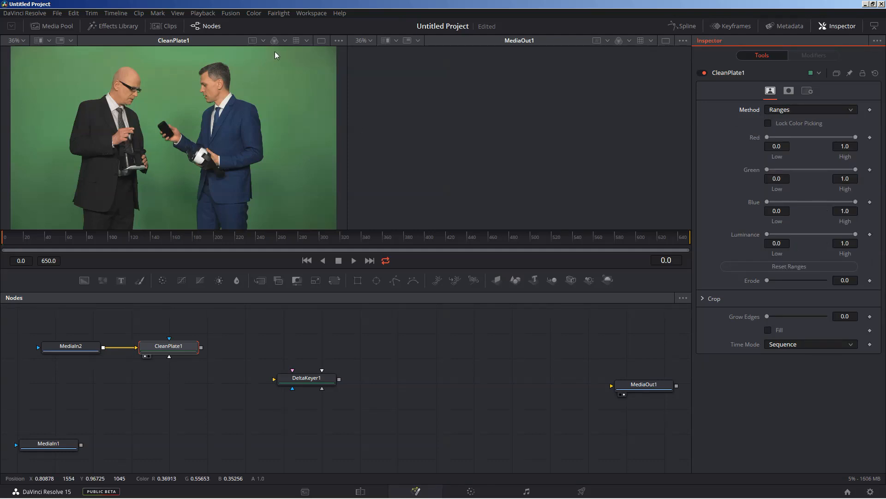
drag(276, 51, 326, 224)
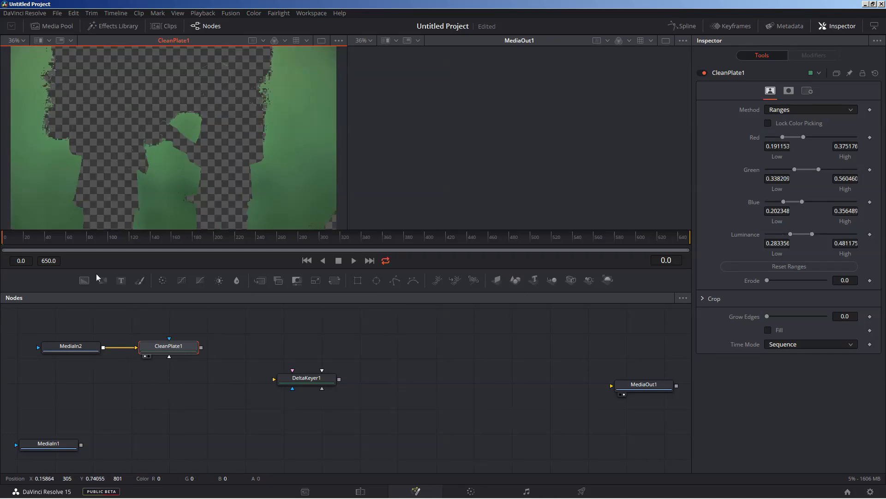
- Show MediaIn2 in the first viewer and CleanPlate1 in the second, and extend the color ranges by sampling green across the backdrop's upper edge
drag(68, 347, 115, 110)
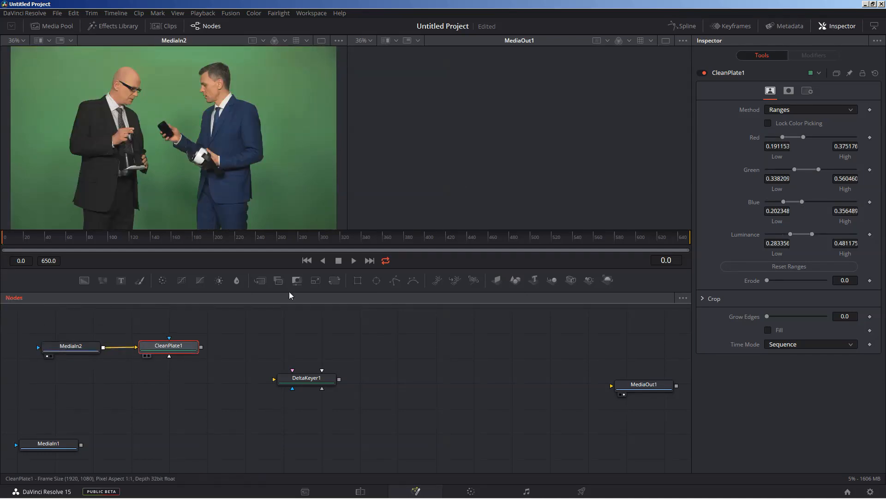
key(2)
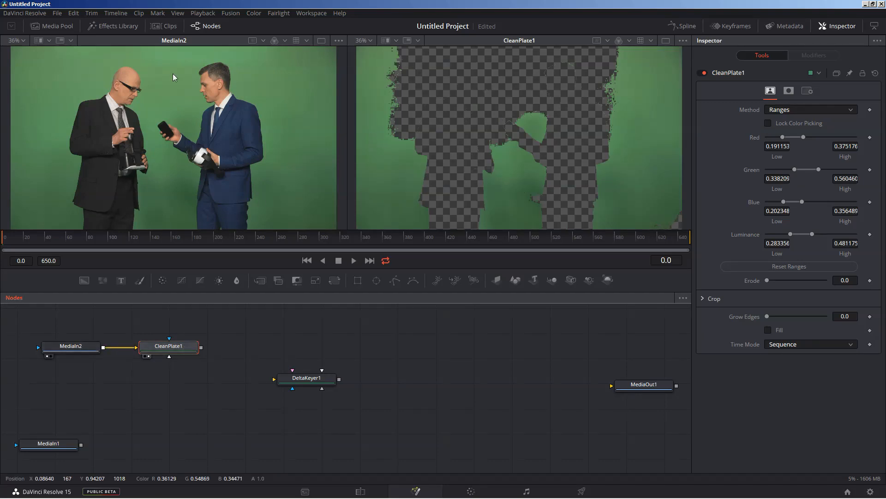
drag(58, 50, 287, 58)
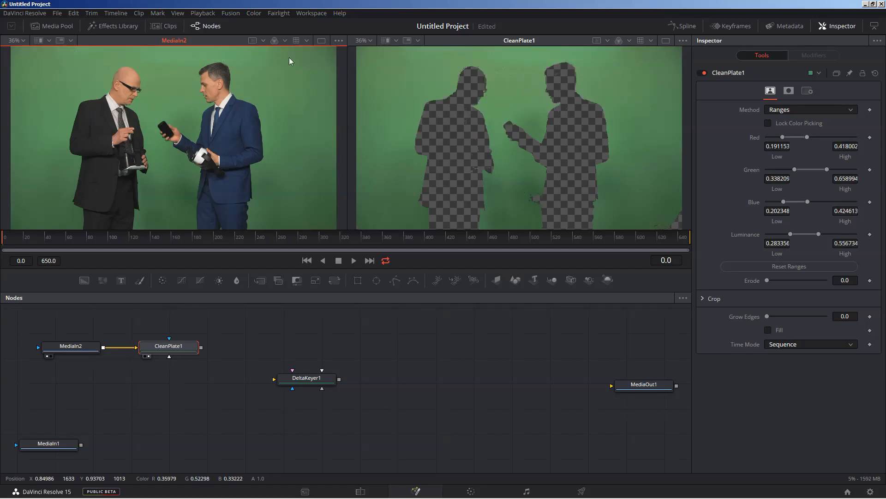
- Extend the CleanPlate1 color ranges by sampling green at the backdrop's lower-right corner and beside the bald man's head
drag(313, 187, 345, 273)
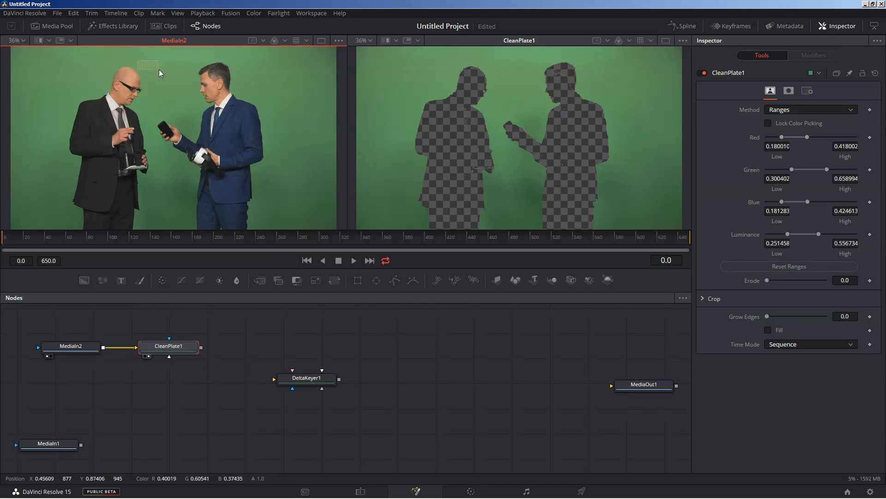
drag(159, 69, 160, 84)
drag(136, 65, 135, 65)
- Inspect the bald man's head at 200% in both viewers and sample the surrounding green to remove leftover specks from the clean plate
click(370, 41)
click(366, 95)
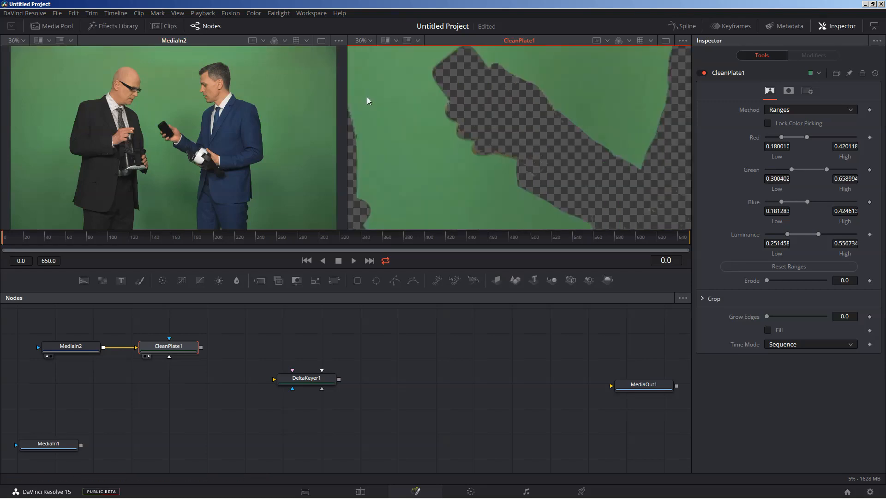
drag(423, 74, 608, 183)
drag(489, 150, 595, 332)
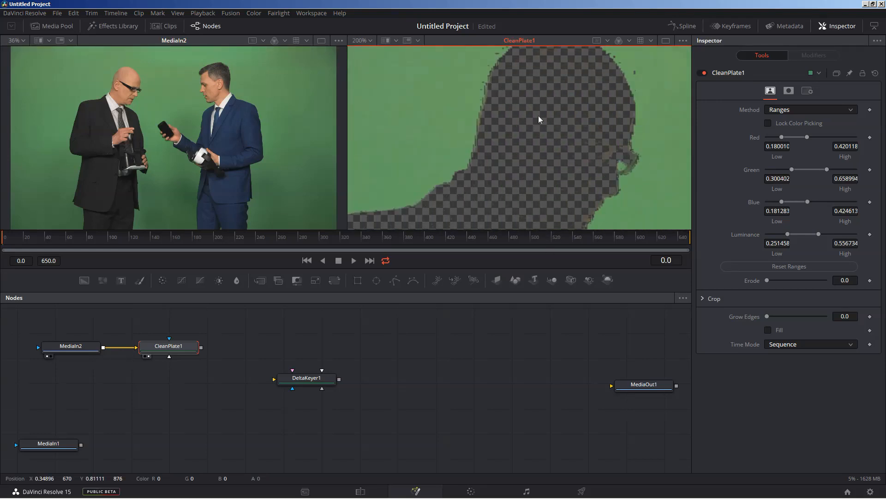
drag(538, 116, 475, 161)
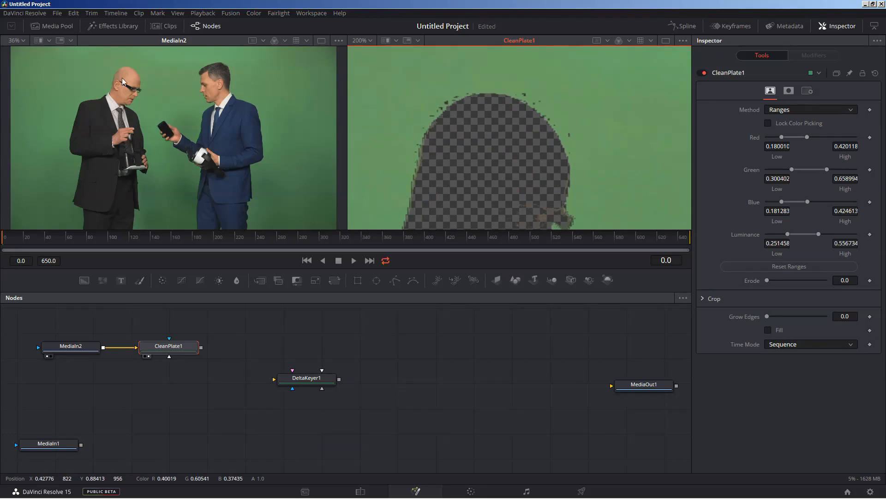
drag(106, 74, 121, 112)
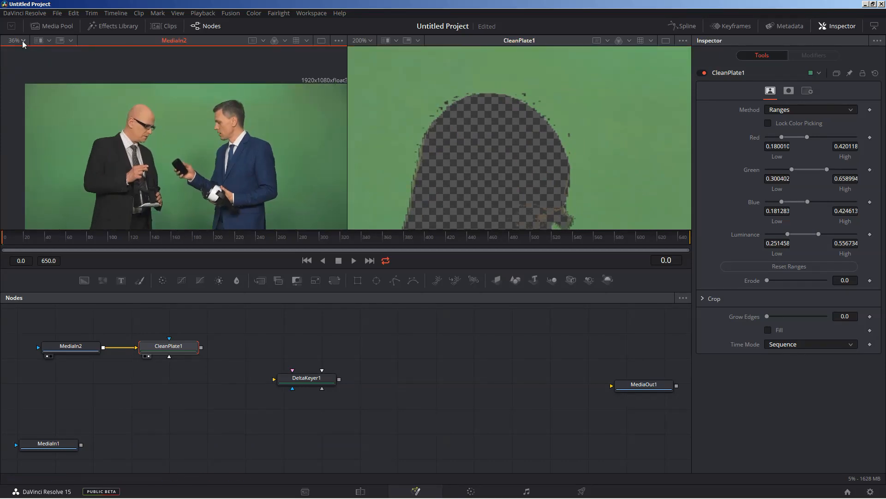
click(22, 40)
click(18, 99)
drag(133, 148, 245, 100)
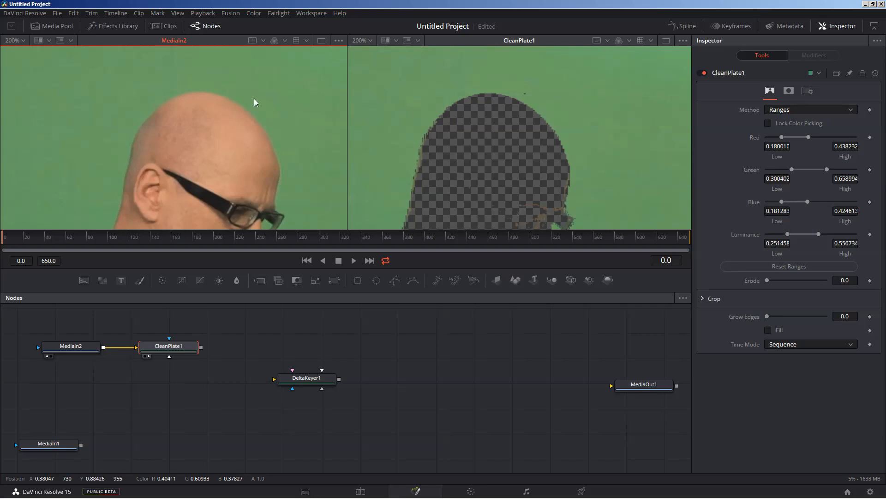
drag(254, 99, 287, 103)
drag(281, 138, 242, 84)
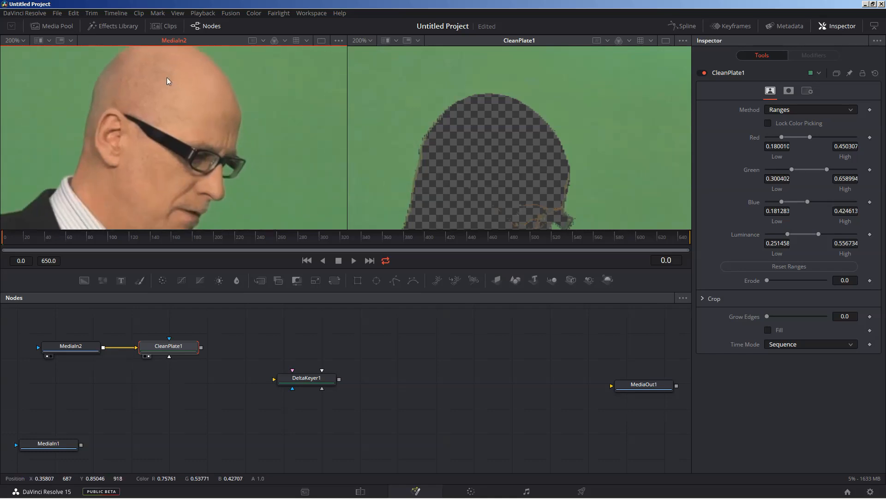
- Fit both images to their viewers, then set CleanPlate1's Erode to 0.00374 and Grow Edges to 0.1165
click(364, 40)
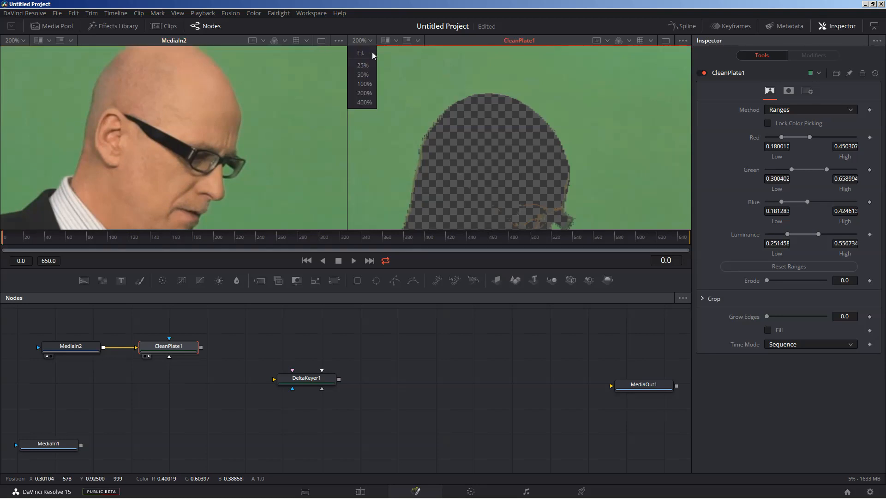
click(362, 53)
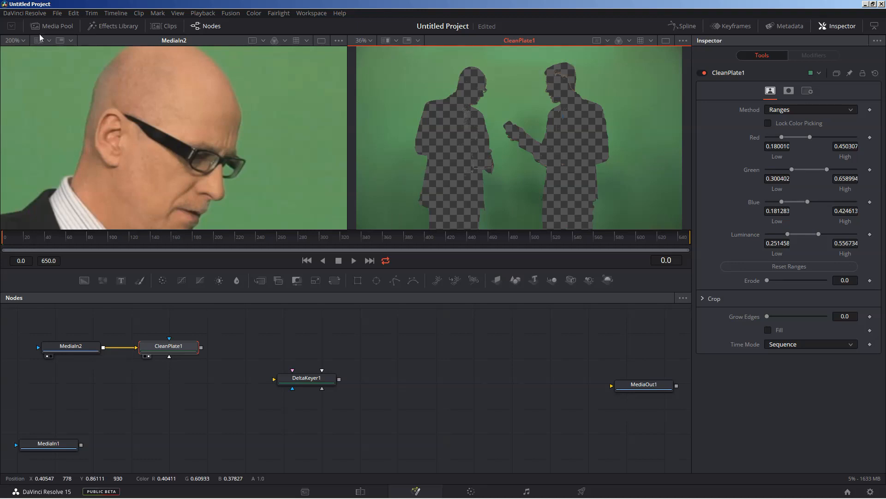
click(21, 40)
click(17, 55)
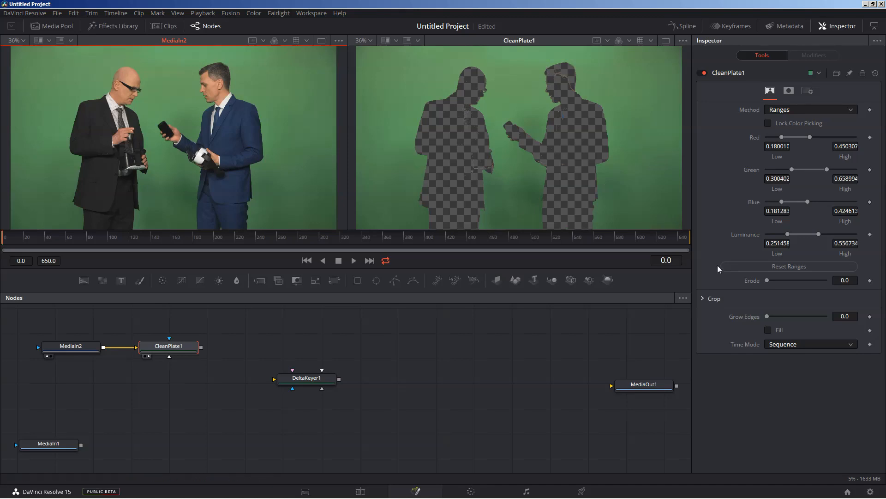
mouse_move(766, 282)
mouse_down()
mouse_move(785, 279)
mouse_move(760, 282)
mouse_move(775, 281)
mouse_up()
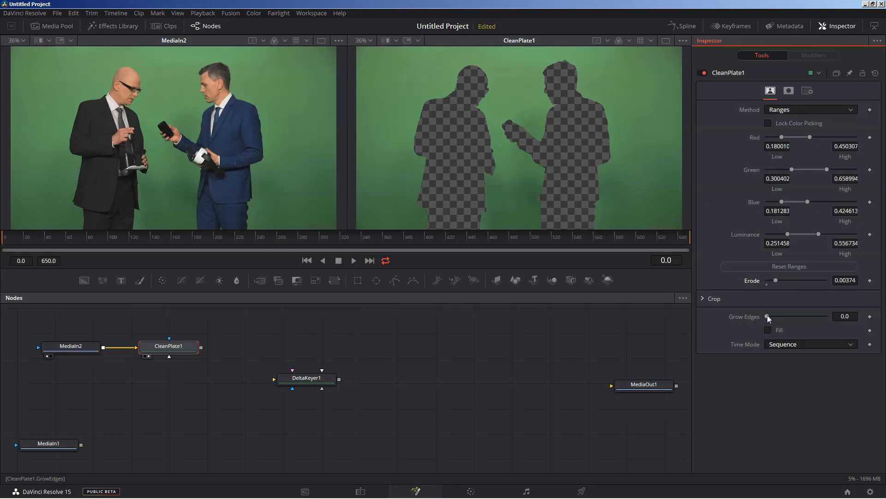
drag(768, 318, 785, 316)
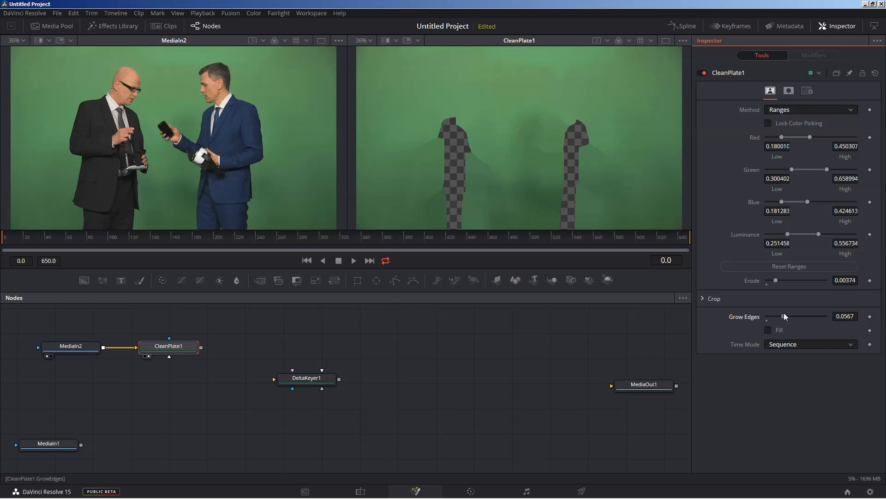
drag(785, 316, 803, 314)
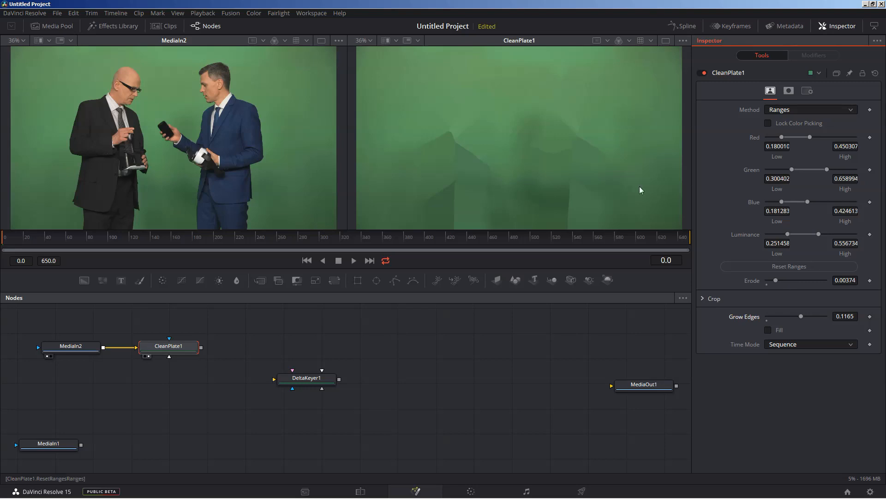
- Show CleanPlate1 in the first viewer and line up DeltaKeyer1 horizontally with the CleanPlate1 node
click(144, 356)
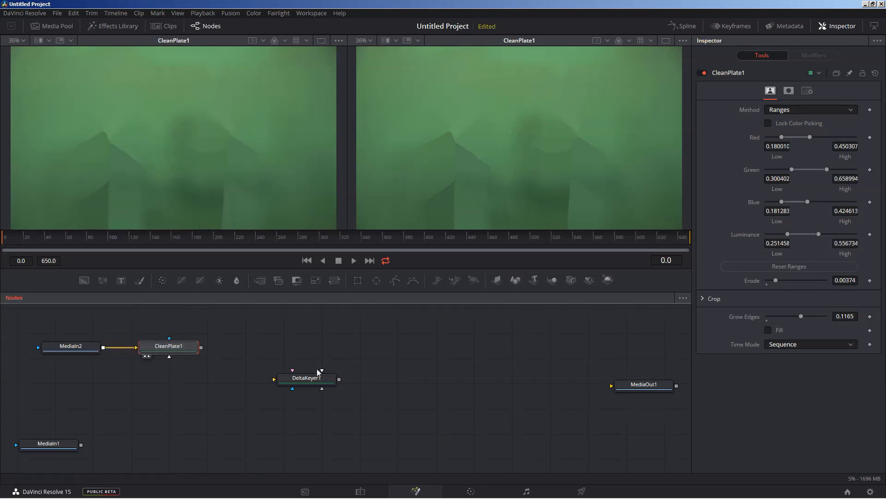
drag(293, 376, 329, 357)
drag(265, 376, 303, 362)
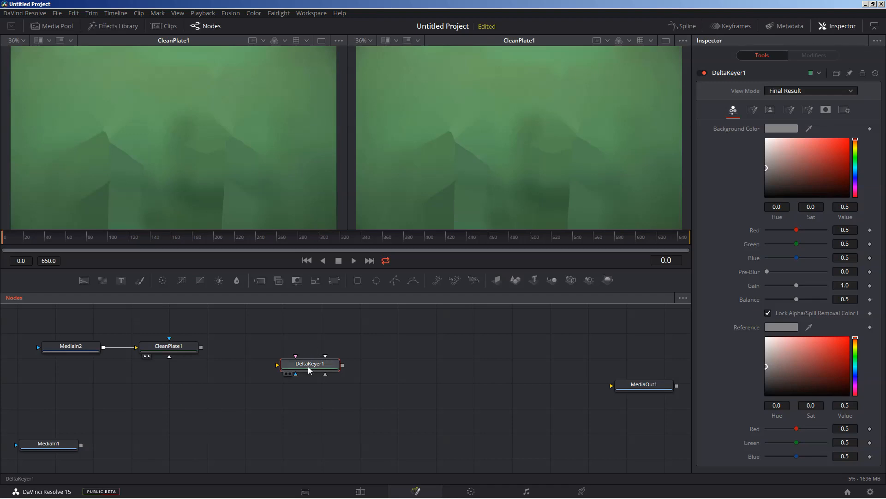
drag(306, 368, 297, 351)
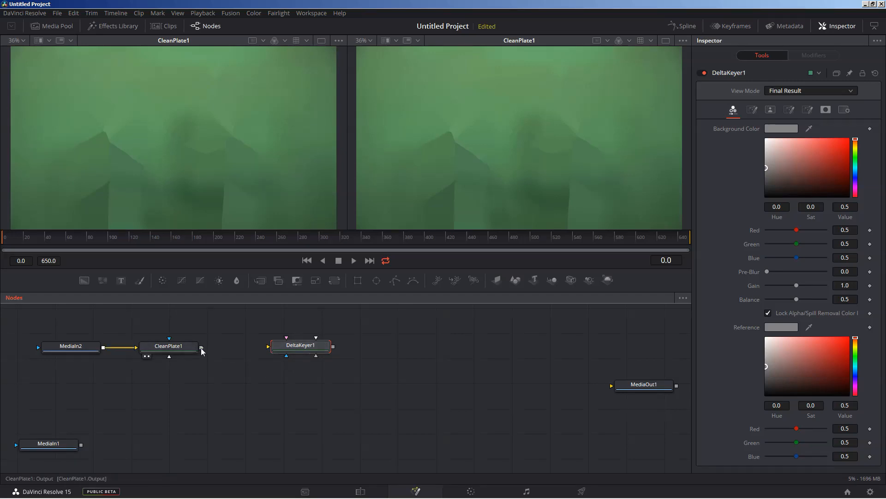
- Connect CleanPlate1 to DeltaKeyer1's Clean Plate input and move both nodes lower, with CleanPlate1 below the MediaIn2 row
drag(201, 347, 295, 342)
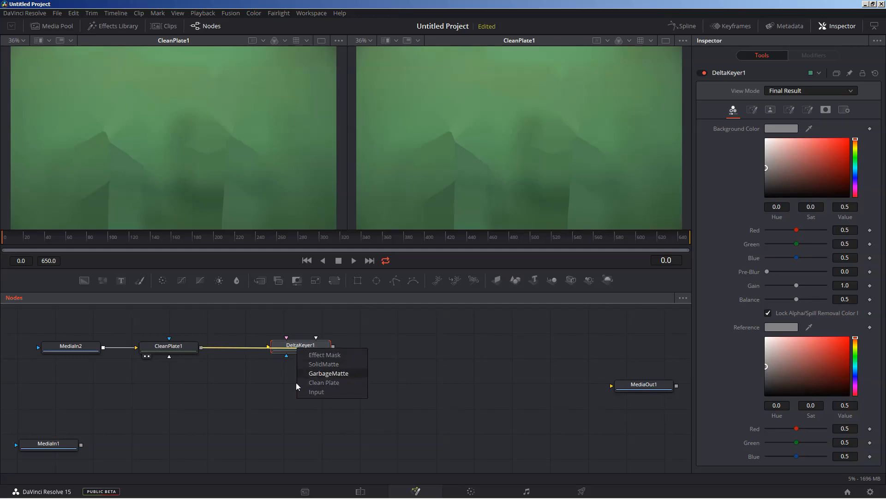
click(325, 392)
drag(296, 347, 305, 387)
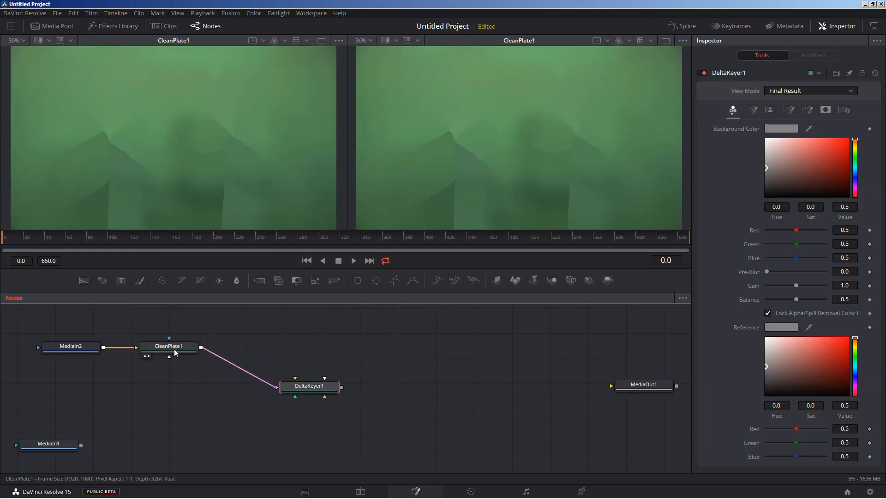
drag(173, 349, 164, 389)
drag(309, 393, 303, 375)
- Show MediaIn2 in the first viewer and connect its output to DeltaKeyer1's main Input
drag(77, 347, 110, 108)
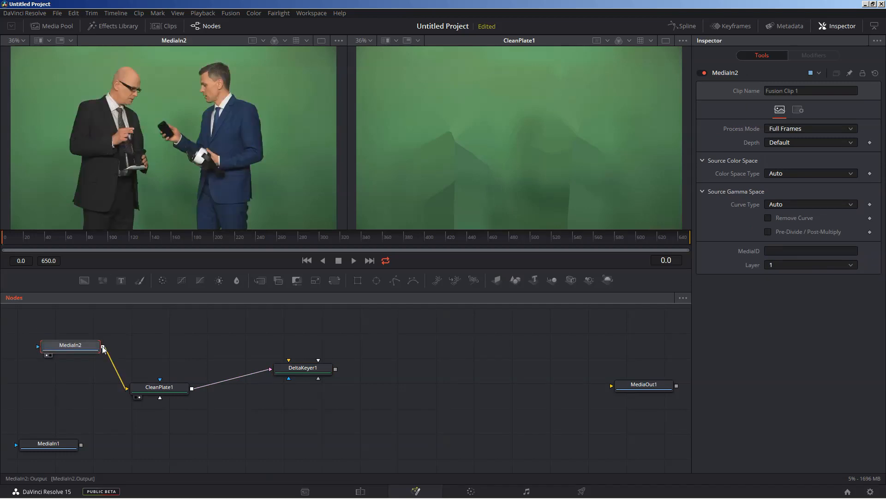
drag(103, 345, 296, 367)
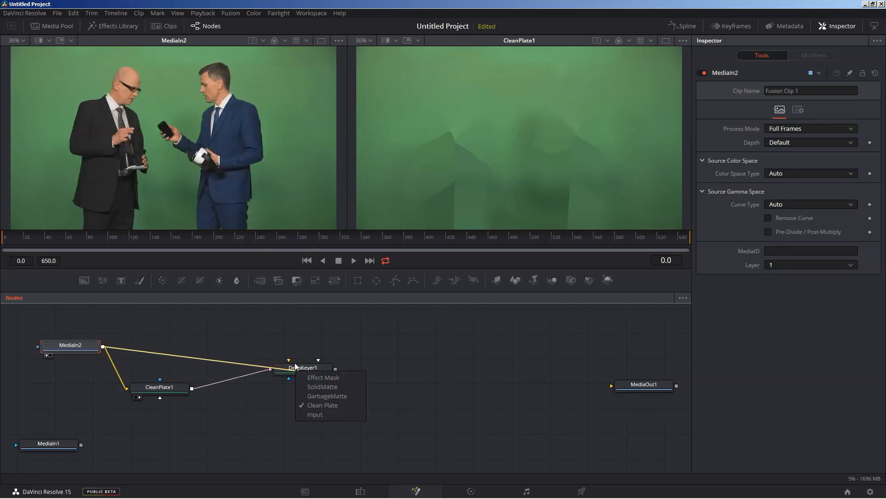
click(322, 414)
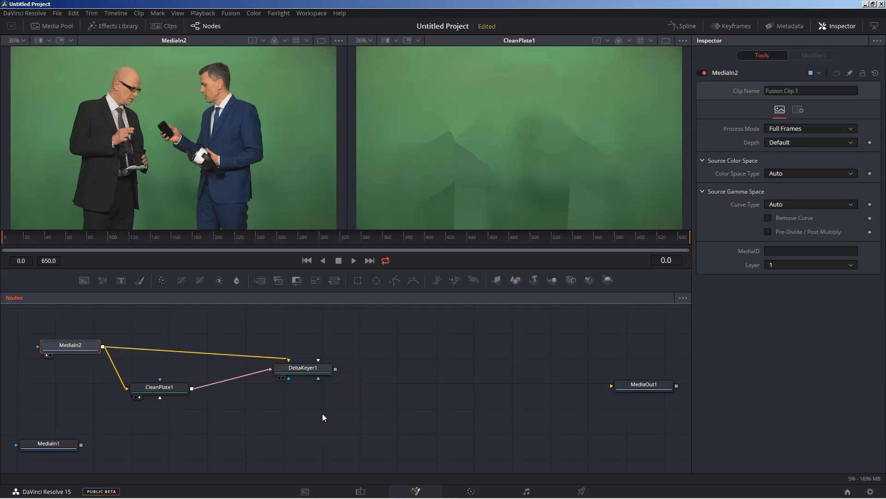
- Move DeltaKeyer1 up and closer to MediaIn2, and check which of its inputs are connected
drag(299, 364, 296, 361)
right_click(296, 360)
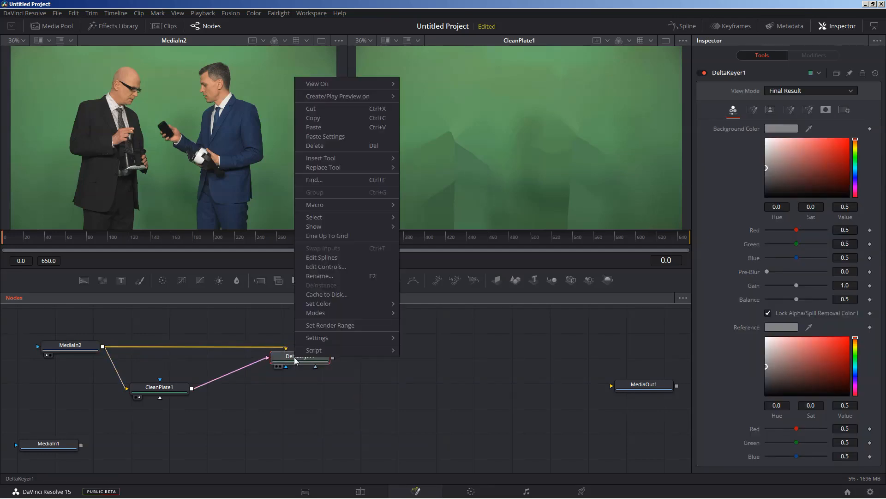
click(238, 359)
drag(103, 346, 311, 355)
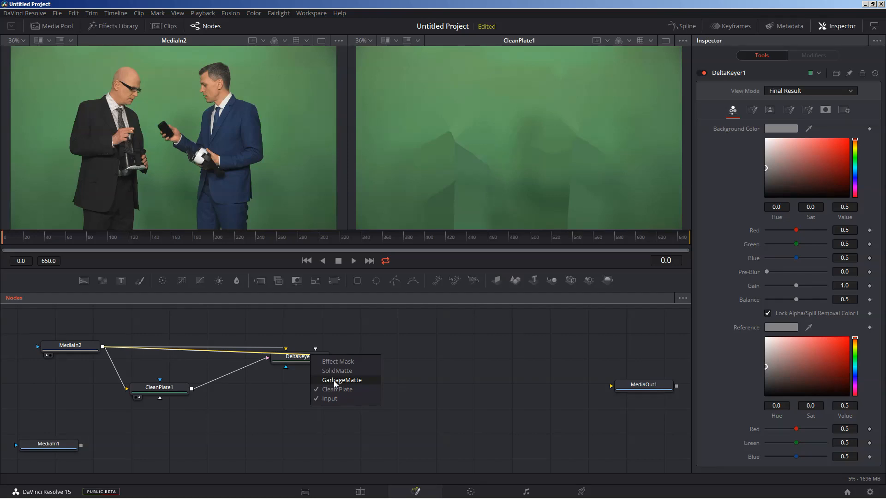
click(80, 348)
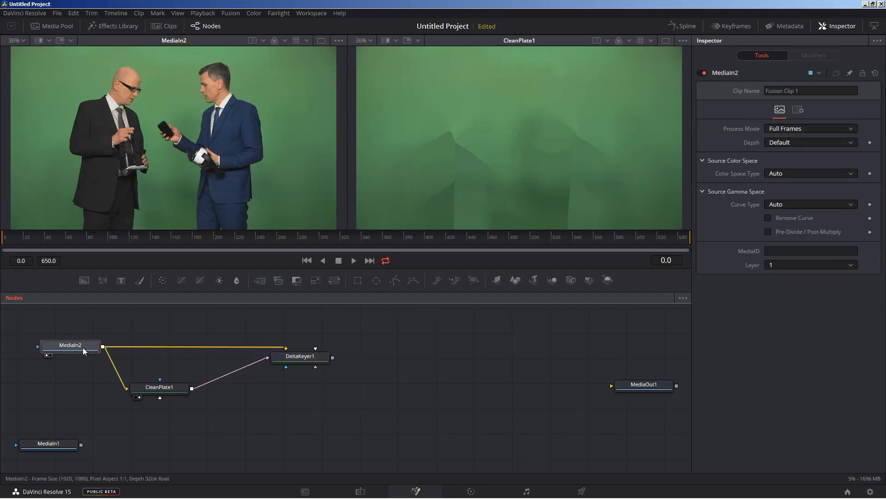
mouse_move(296, 362)
mouse_down()
mouse_move(293, 353)
mouse_move(278, 361)
mouse_up()
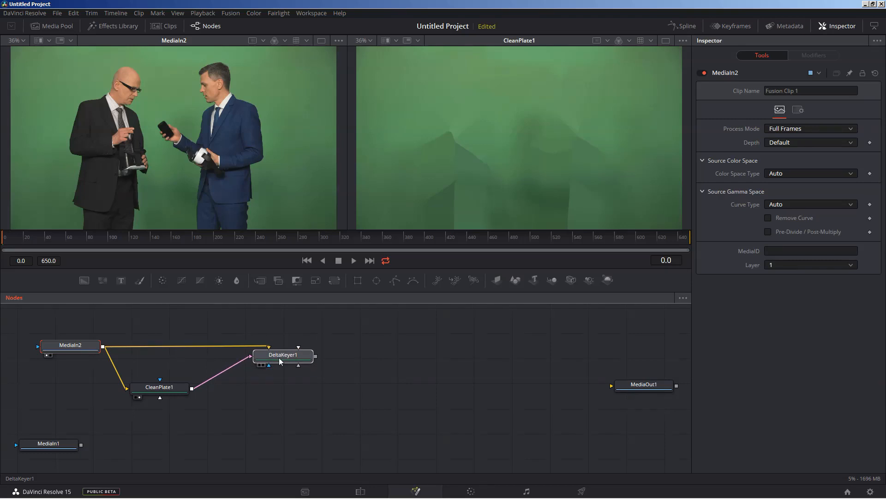
- Show CleanPlate1 in the first viewer and DeltaKeyer1 in the second, with DeltaKeyer1's View Mode set to Matte
drag(162, 387, 160, 155)
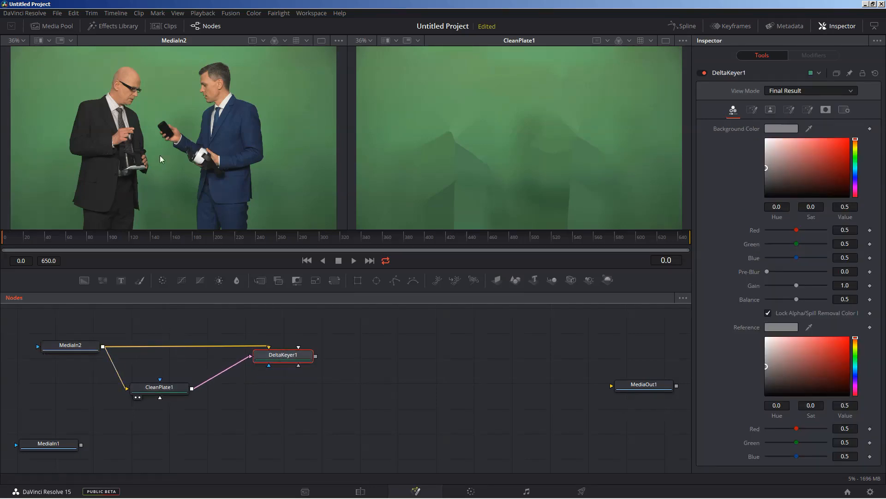
drag(276, 360, 489, 154)
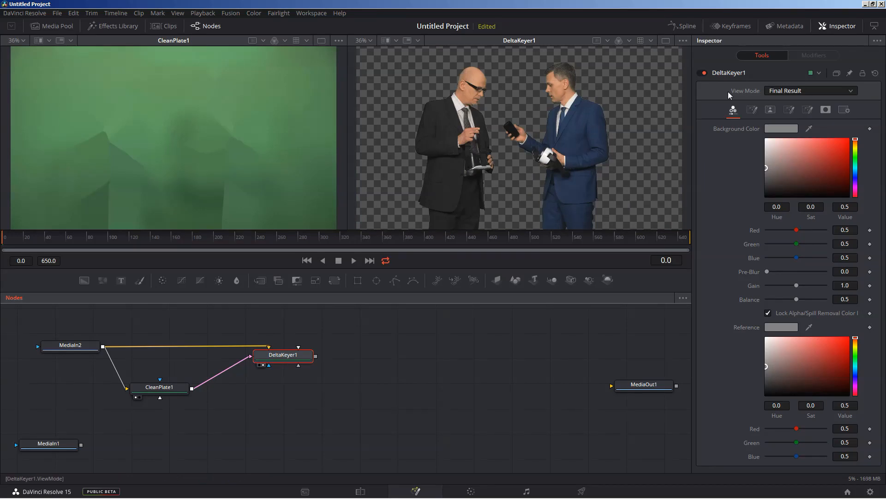
click(788, 89)
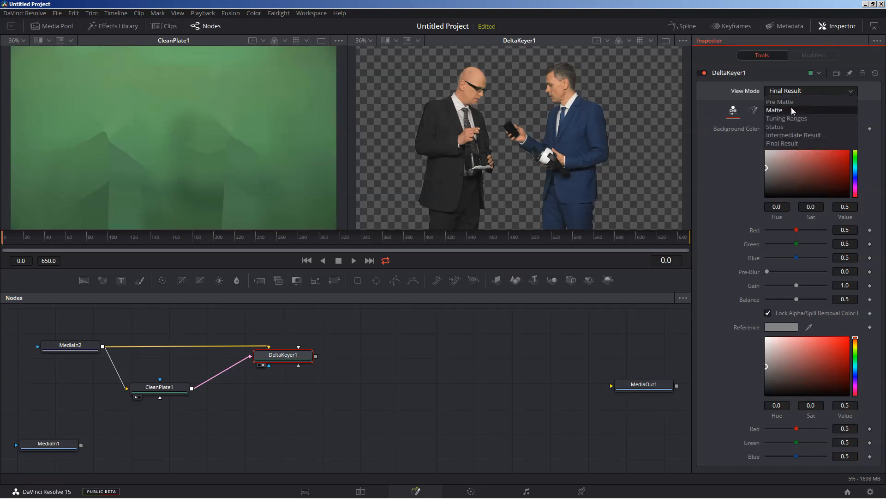
click(791, 107)
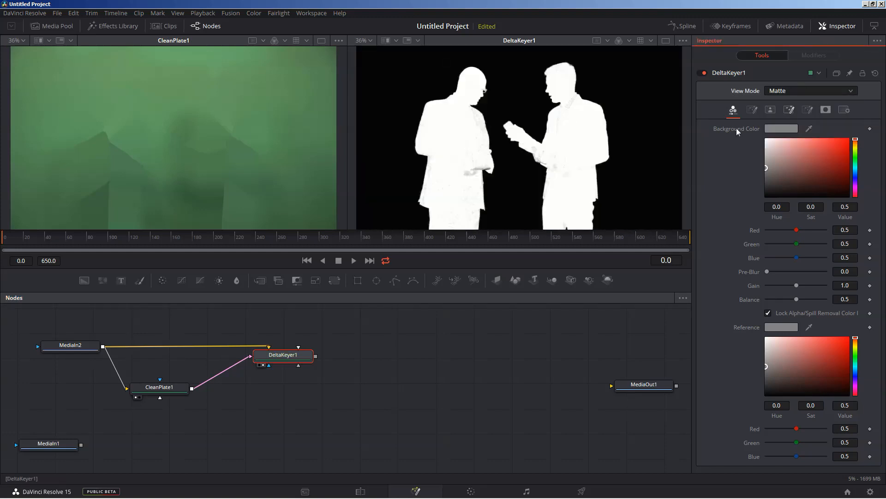
- Lower DeltaKeyer1's high matte threshold to 0.689 and view the Final Result
click(769, 110)
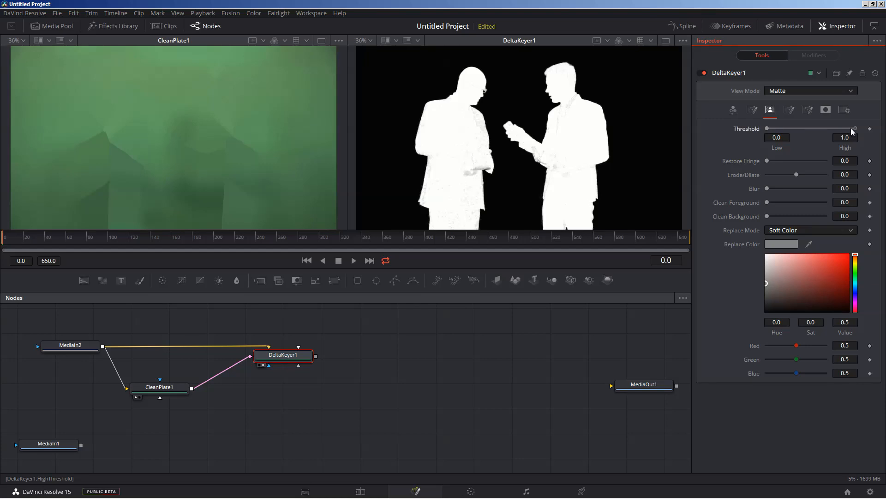
drag(821, 129, 861, 122)
drag(851, 130, 846, 127)
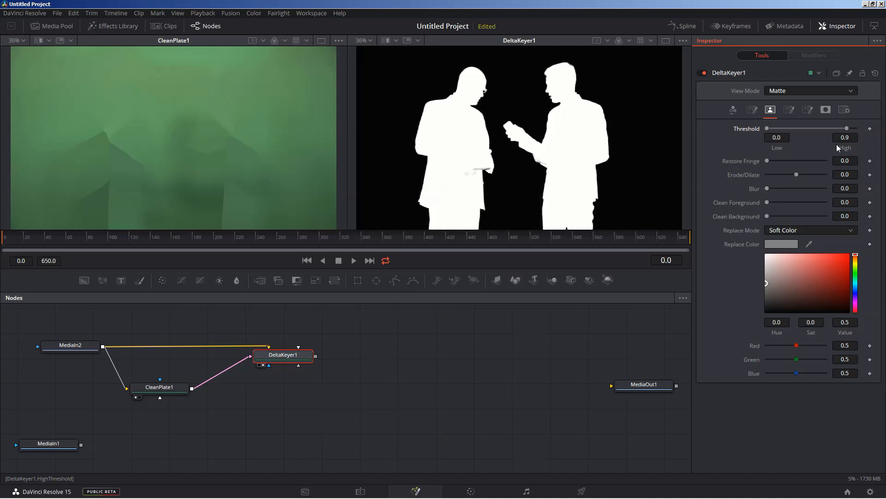
drag(847, 128, 844, 129)
drag(831, 128, 829, 129)
click(796, 94)
click(785, 143)
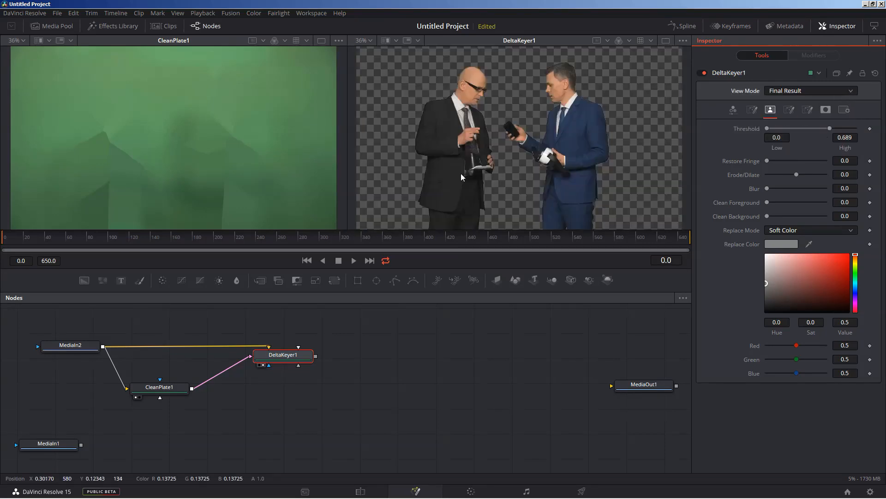
- Return to the Matte view, fine-tune the high threshold to 0.672, and set View Mode back to Final Result
click(792, 90)
click(786, 114)
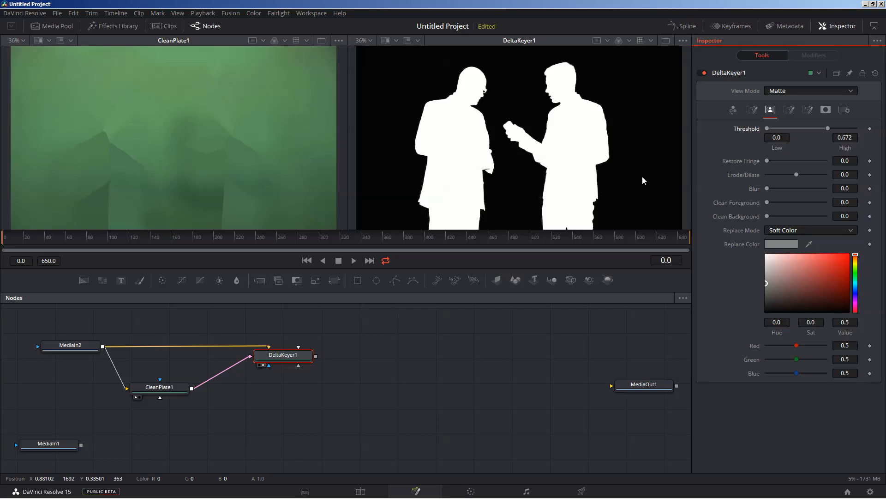
click(782, 92)
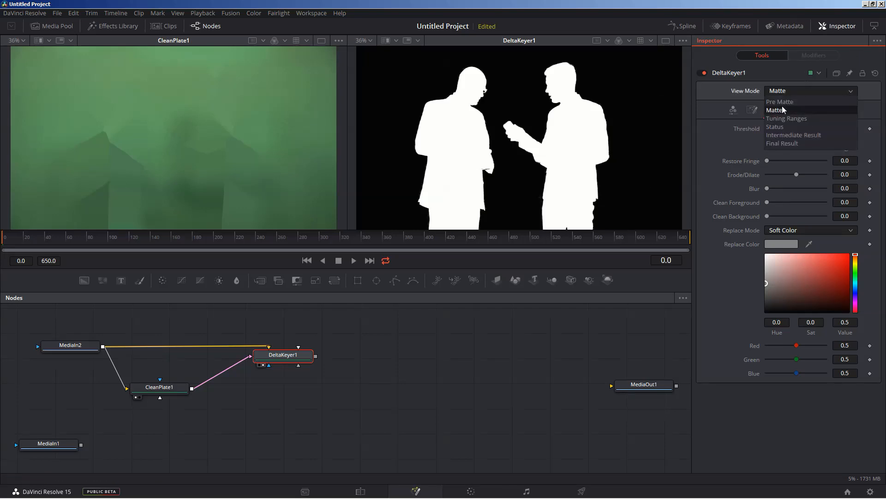
click(786, 144)
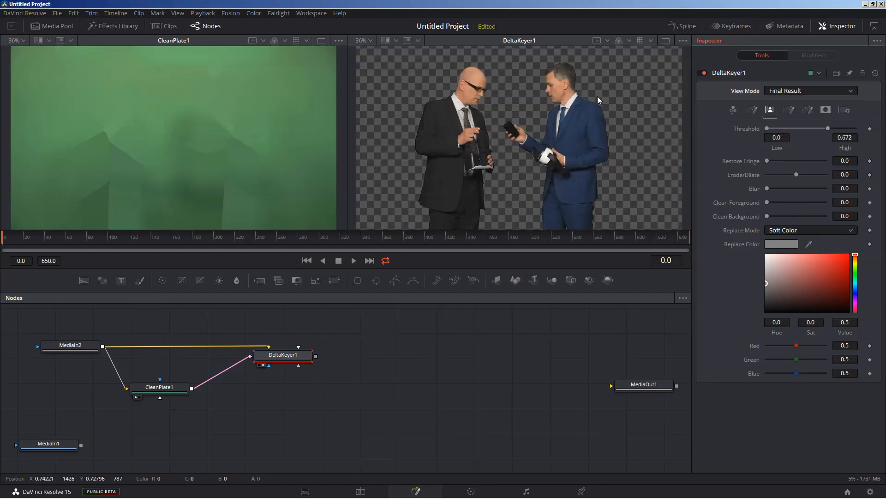
- Inspect the keyed man in the blue suit up close, checking the edges of his face, jacket, trousers and headset
scroll(582, 114, up, 5)
click(588, 137)
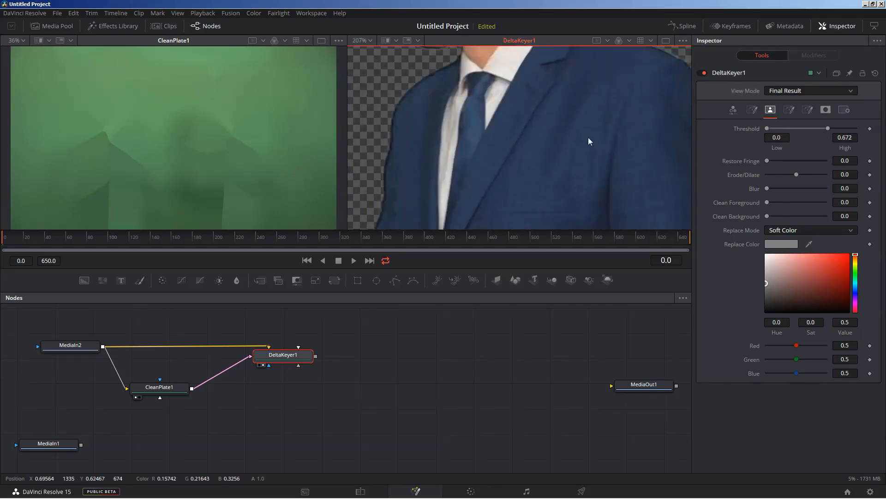
drag(558, 76, 578, 200)
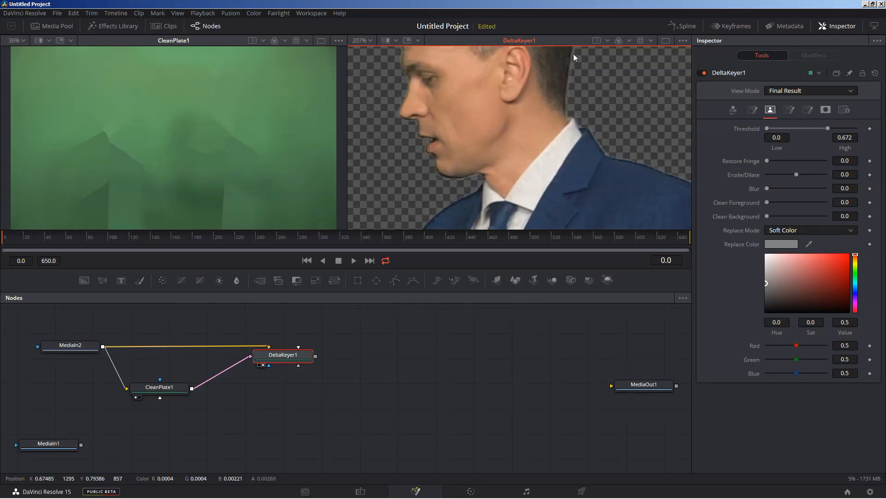
drag(657, 174, 538, 55)
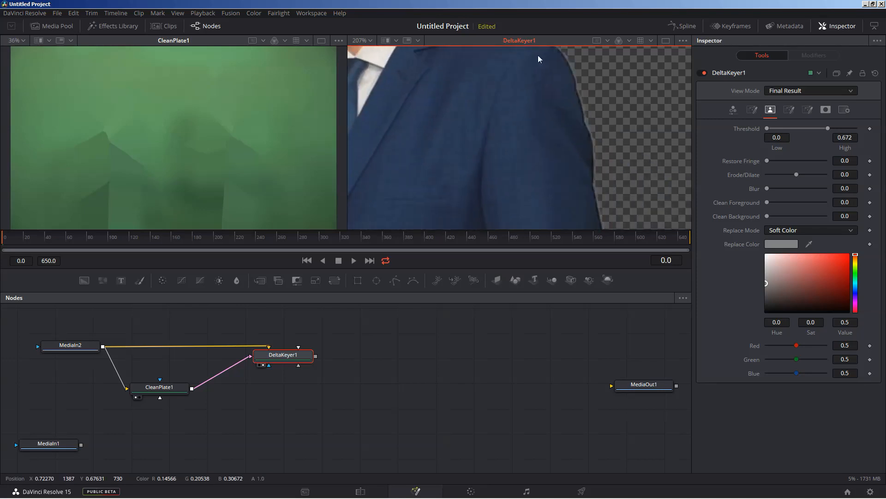
drag(547, 180, 494, 51)
drag(522, 184, 600, 62)
drag(556, 223, 541, 77)
drag(499, 75, 500, 46)
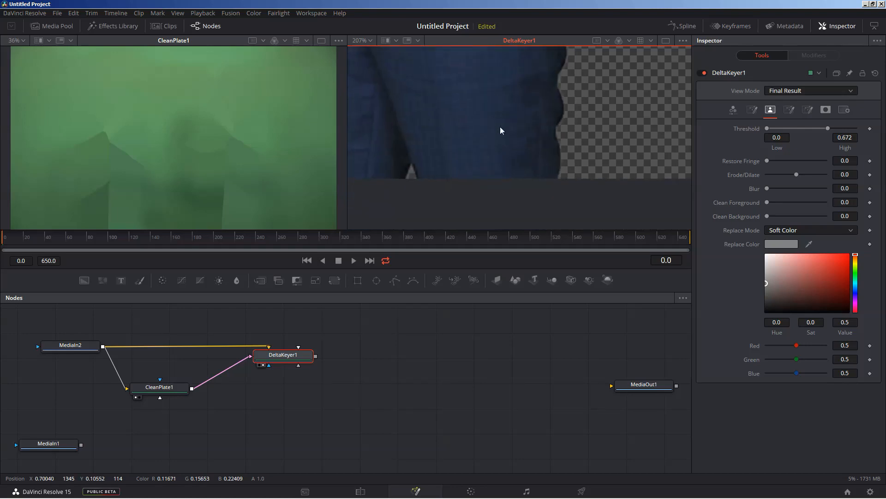
drag(500, 130, 660, 233)
drag(436, 119, 480, 226)
drag(469, 85, 418, 215)
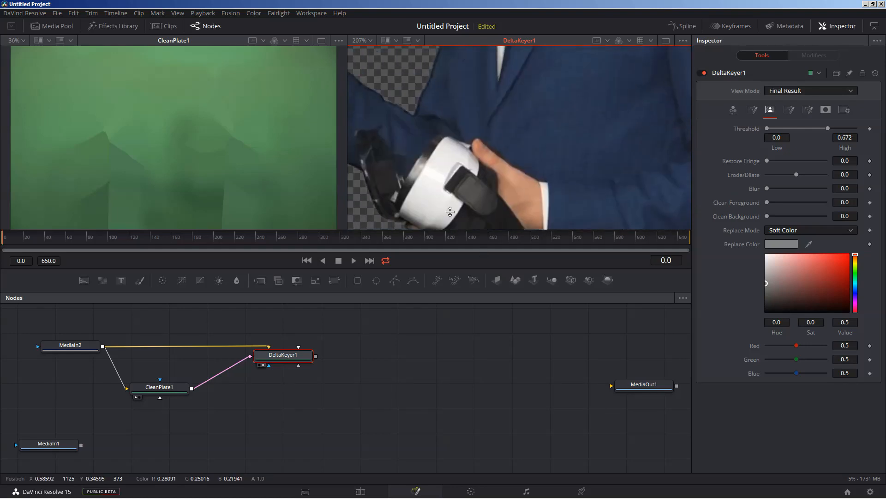
drag(397, 162, 432, 286)
drag(510, 71, 533, 154)
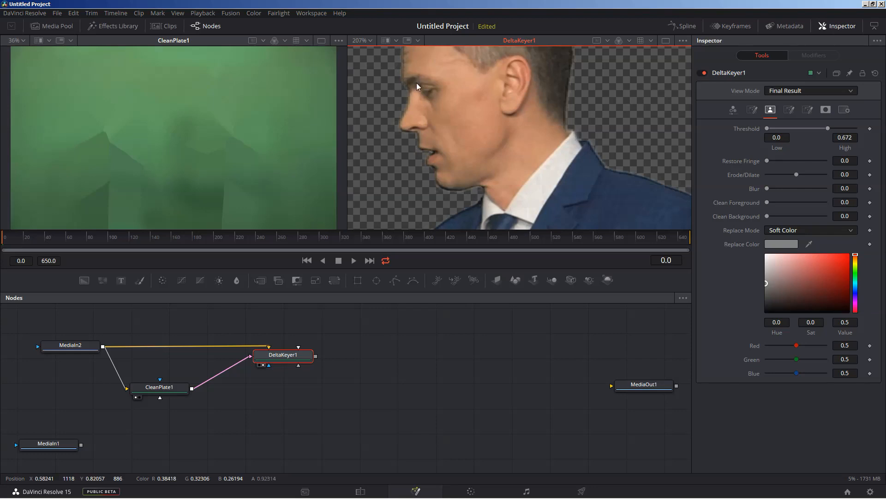
- Compare DeltaKeyer1's Spill Methods Well Done and Burnt on the man's face, then return to Well Done
click(789, 111)
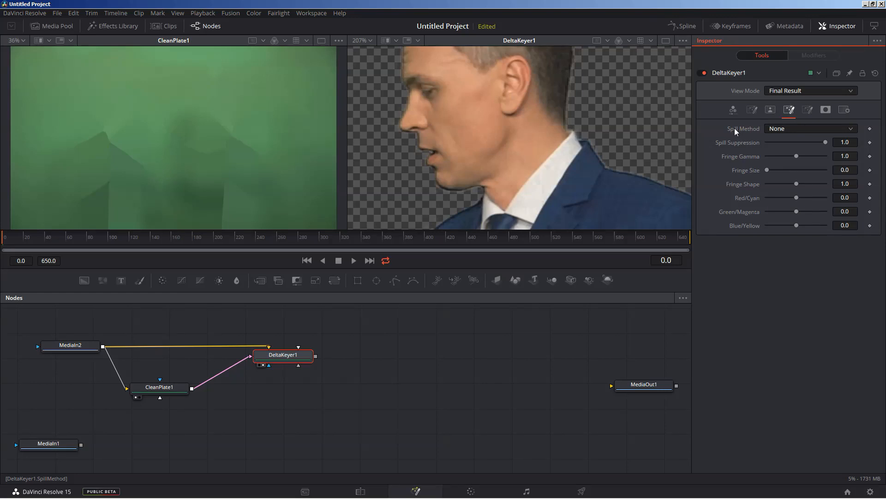
click(778, 129)
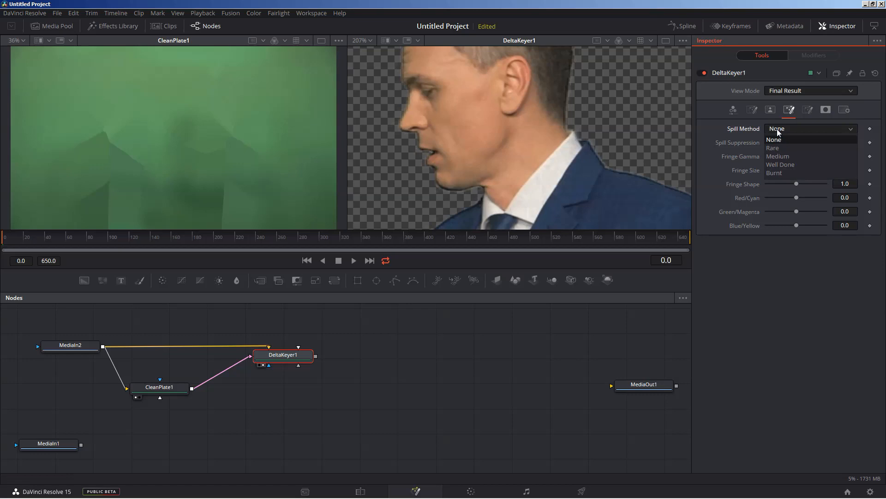
click(782, 164)
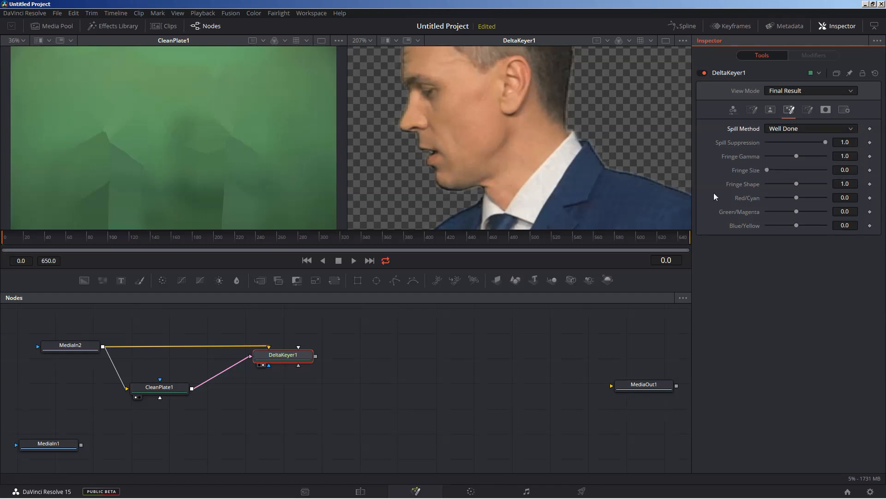
click(780, 126)
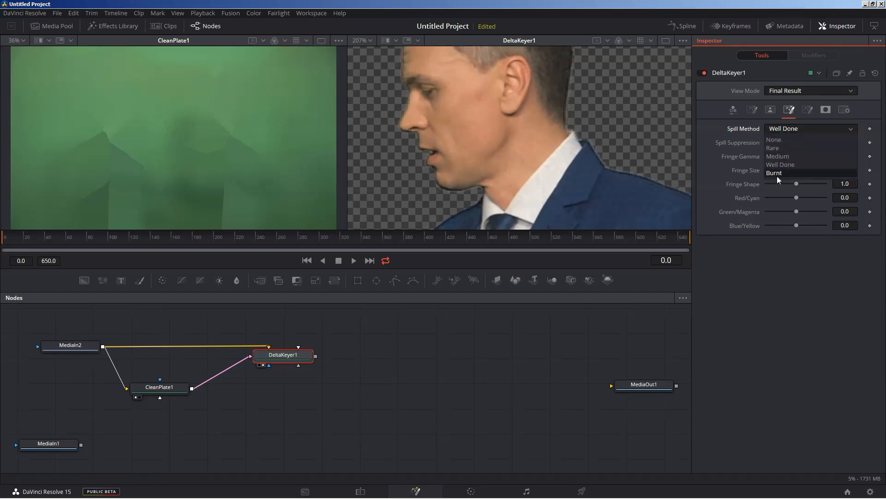
click(777, 176)
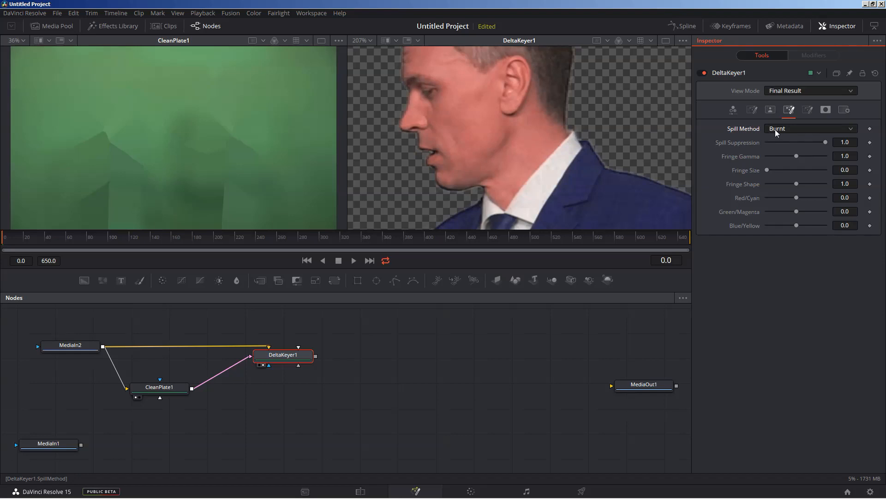
click(774, 129)
click(778, 163)
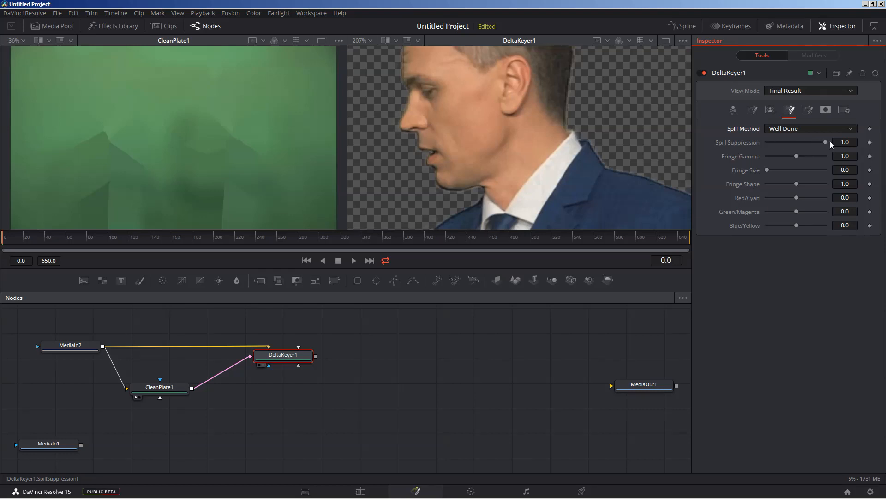
- Try the Burnt Spill Method with Spill Suppression lowered to 0.37, checking the man's jacket and face
click(787, 129)
click(778, 173)
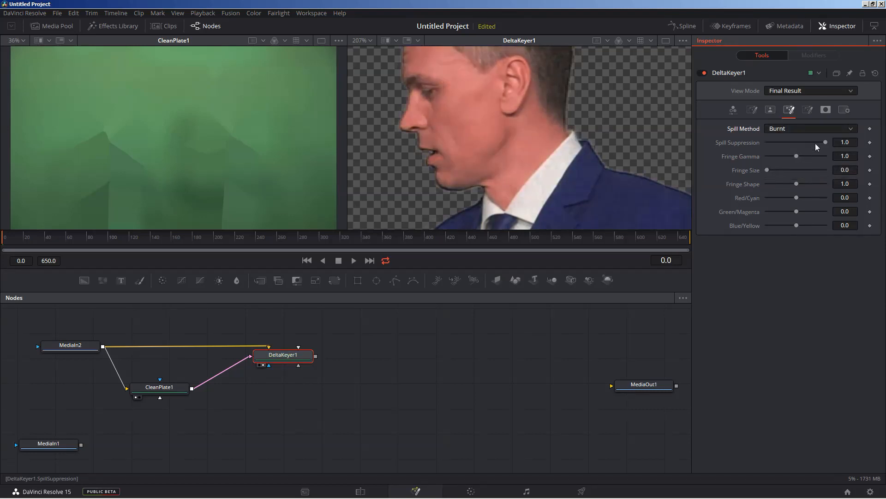
drag(817, 141, 789, 144)
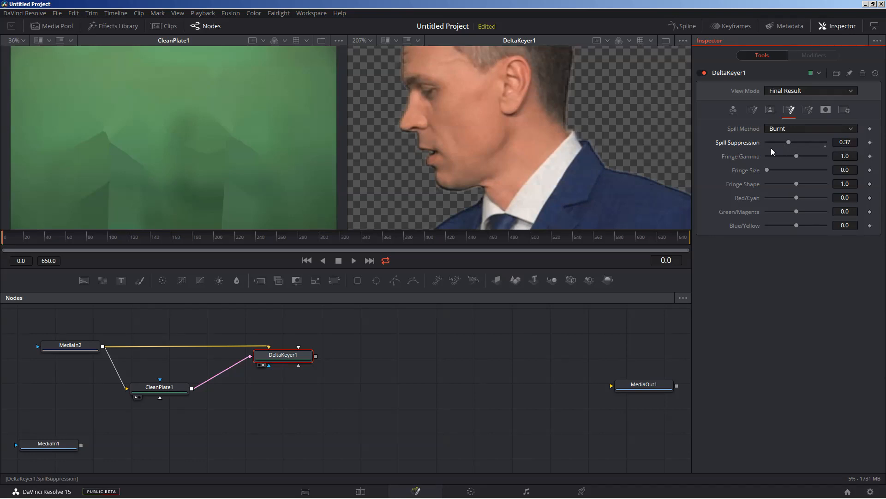
drag(547, 186, 540, 65)
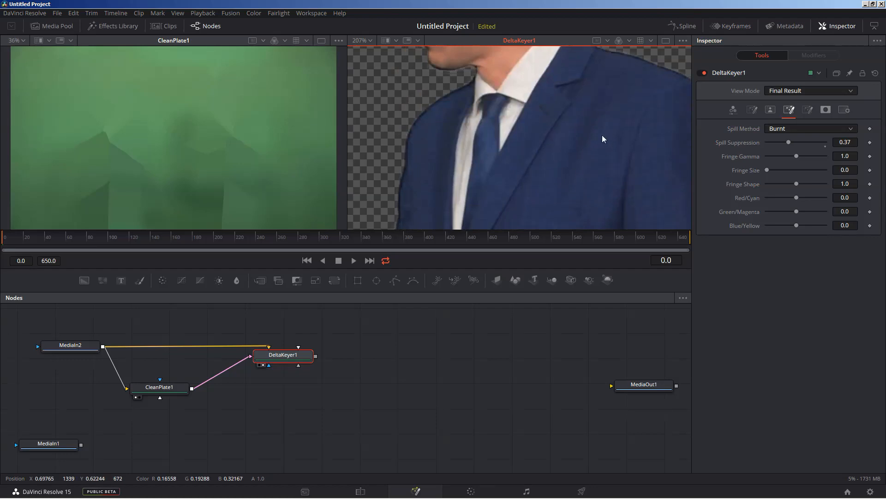
drag(601, 135, 562, 199)
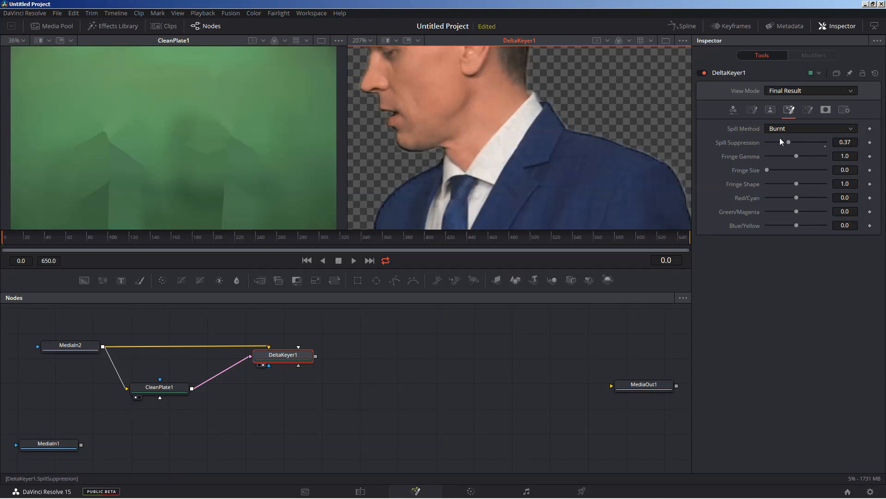
- Return Spill Method to Well Done with Spill Suppression at 1.0, and check the man's head
click(770, 128)
click(780, 165)
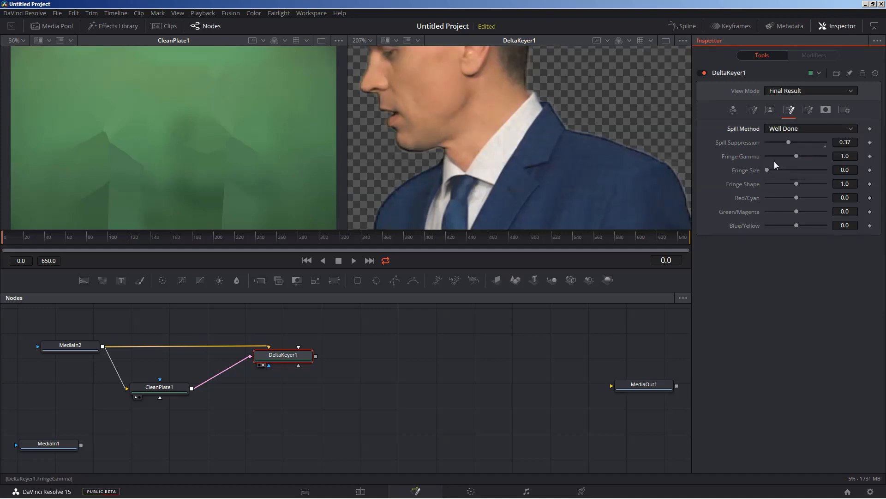
drag(788, 142, 827, 142)
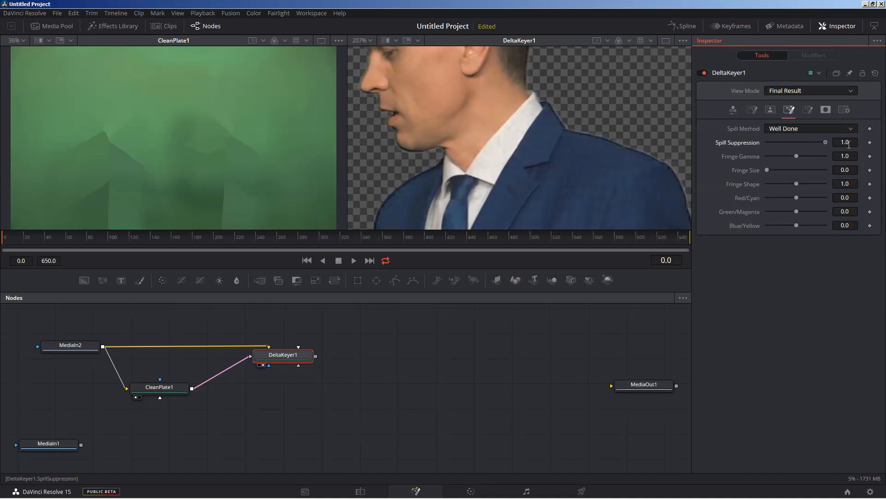
drag(501, 126, 520, 170)
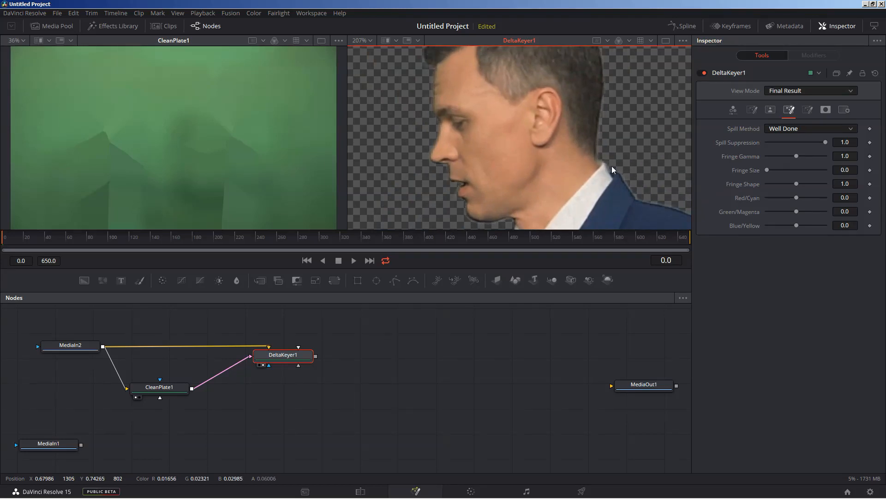
- Set DeltaKeyer1's Spill Method to Burnt and lower Spill Suppression to 0.268
click(801, 125)
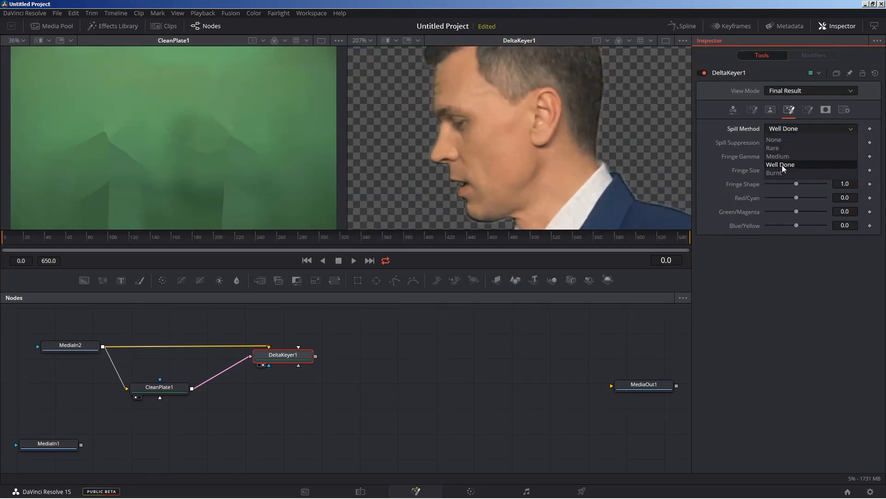
click(779, 171)
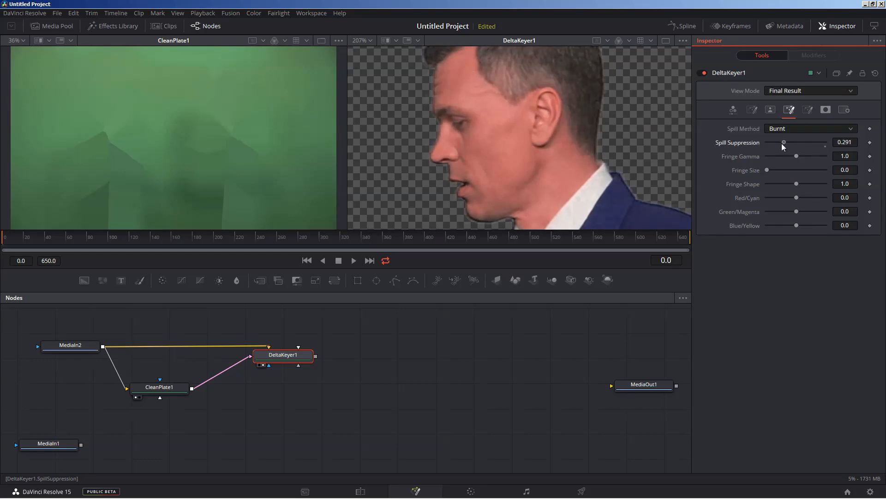
drag(777, 144, 784, 146)
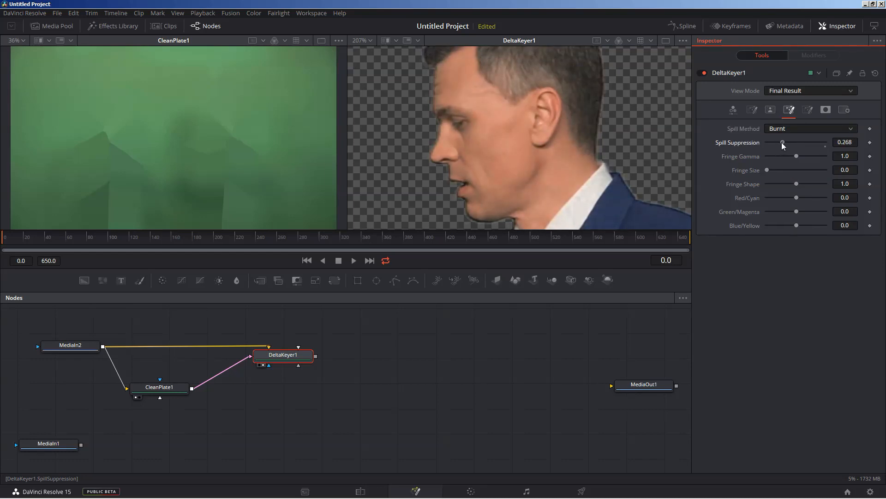
drag(545, 146, 515, 67)
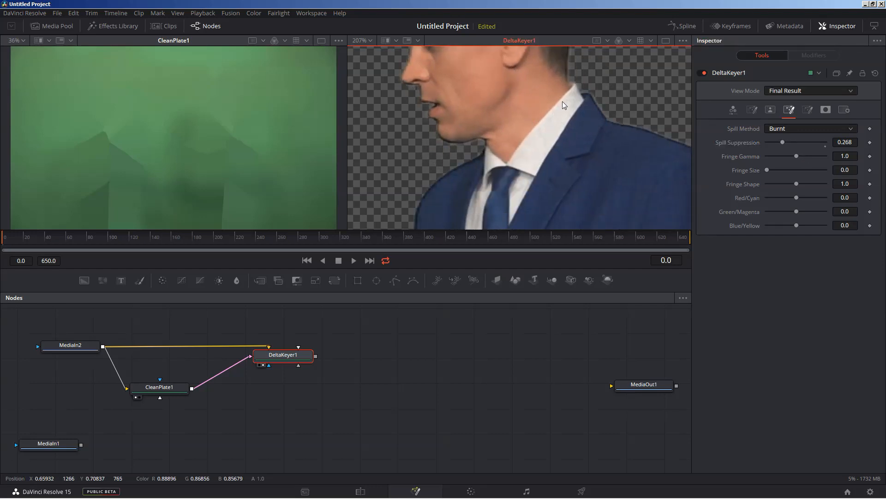
- Examine the edges around the man's neck and shoulder in the Matte view, then return to Final Result
click(775, 90)
click(775, 107)
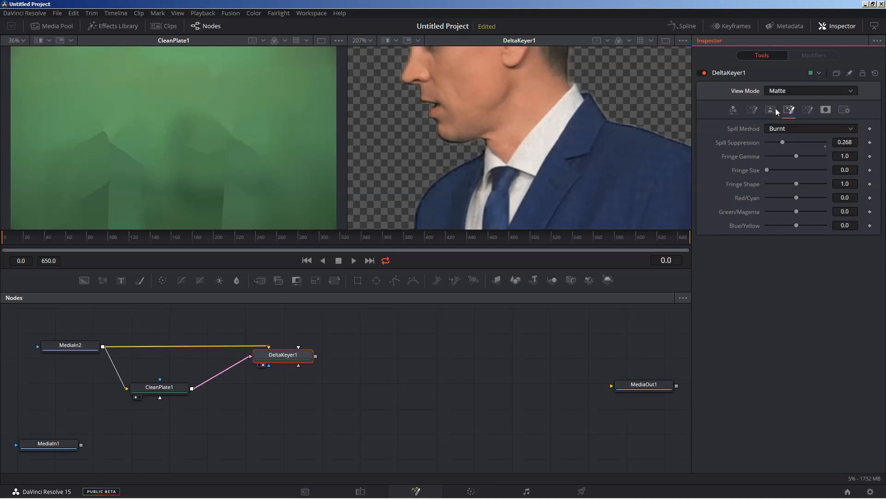
mouse_move(464, 164)
mouse_down()
mouse_move(469, 151)
mouse_move(461, 156)
mouse_up()
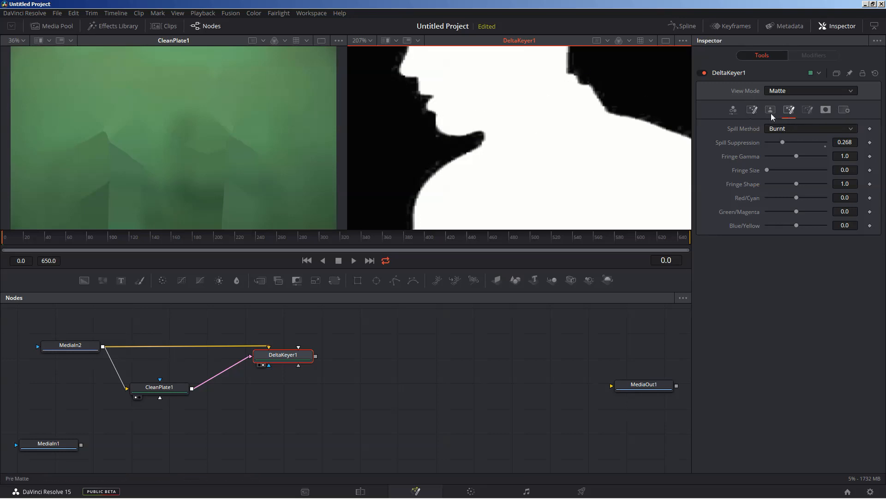
click(785, 92)
click(778, 144)
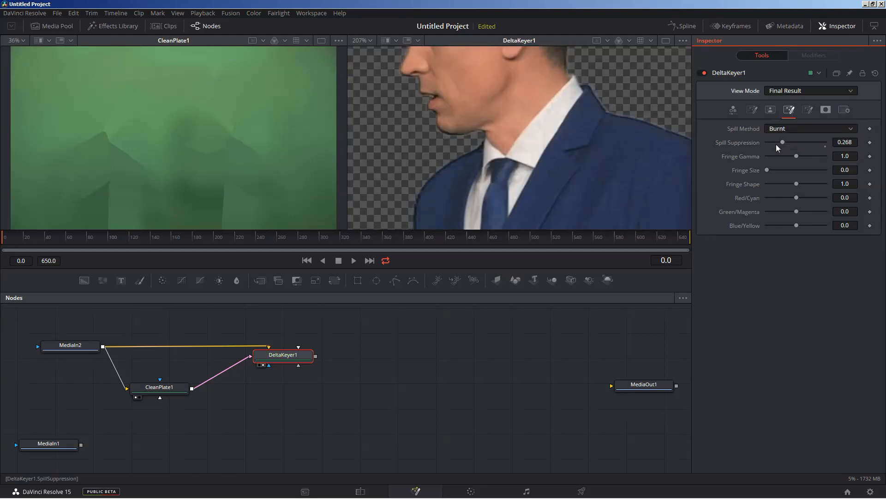
mouse_move(645, 118)
mouse_down()
mouse_move(589, 128)
mouse_move(649, 138)
mouse_move(646, 124)
mouse_up()
- Show DeltaKeyer1's Matte view and set Clean Background to 0.00118 to remove noise around the man's silhouette
click(780, 91)
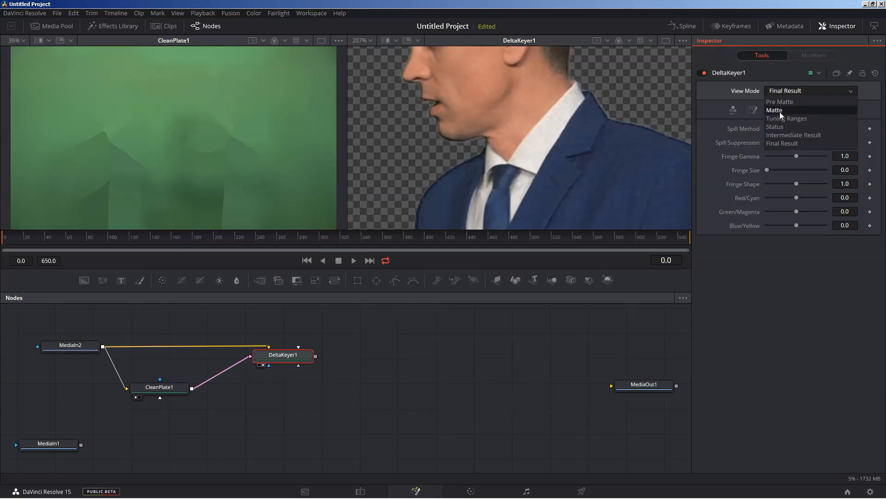
click(780, 112)
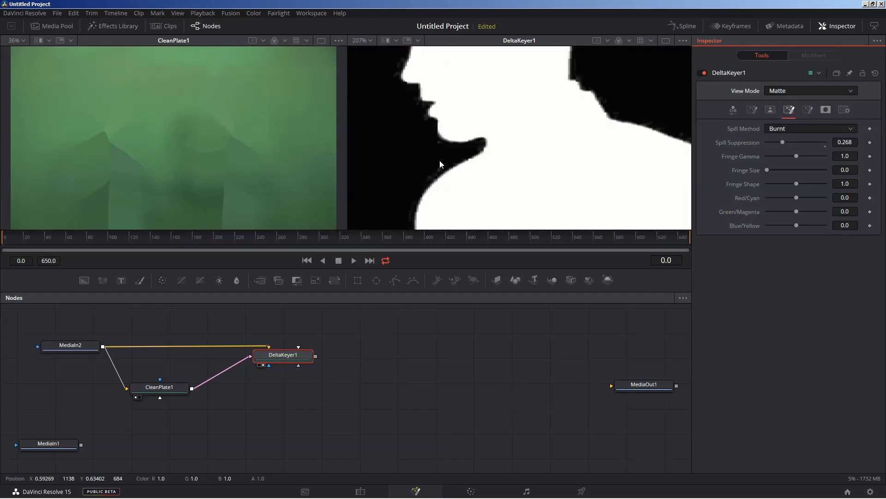
drag(443, 165, 406, 213)
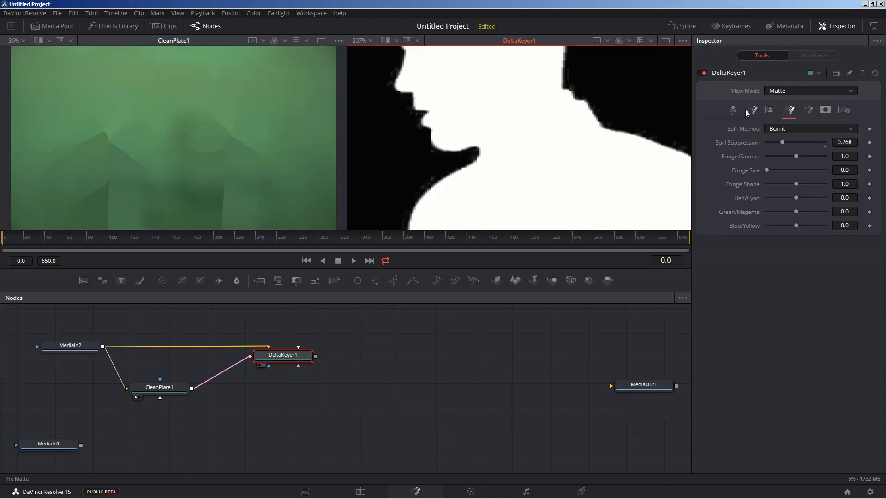
click(769, 110)
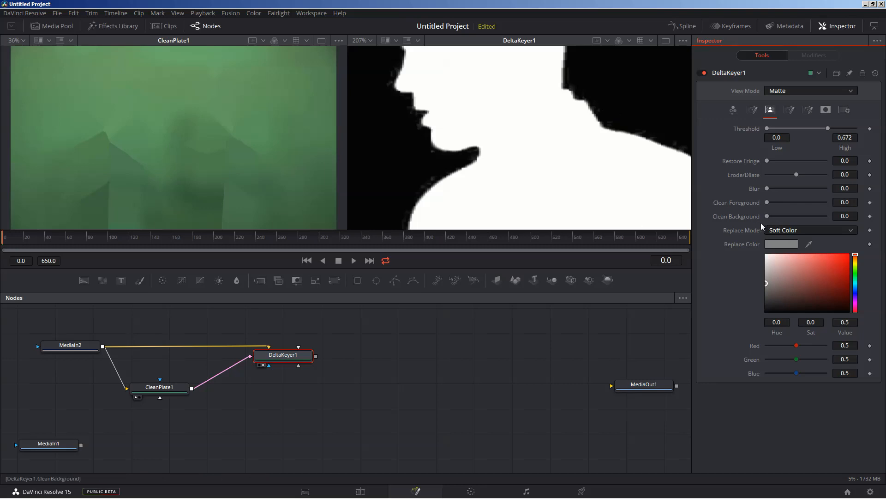
drag(767, 218, 777, 214)
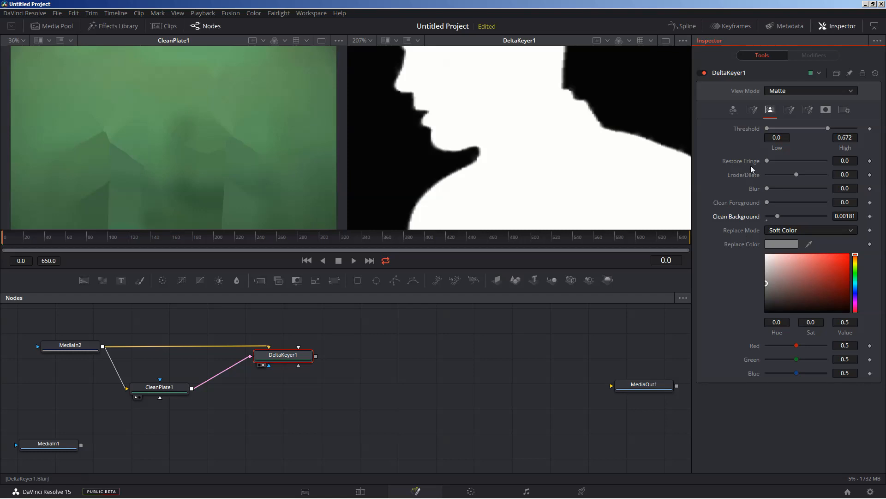
drag(777, 216, 775, 217)
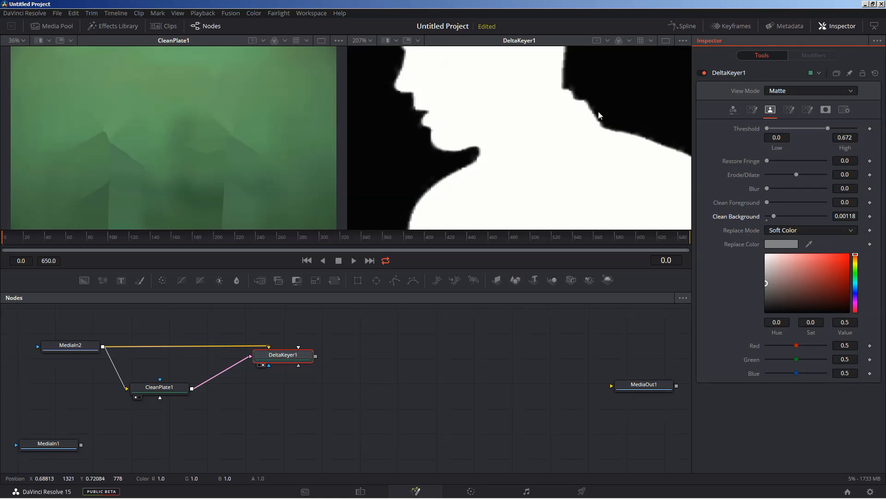
- Set View Mode back to Final Result and raise Clean Background to 0.00142
drag(564, 116, 471, 49)
click(810, 91)
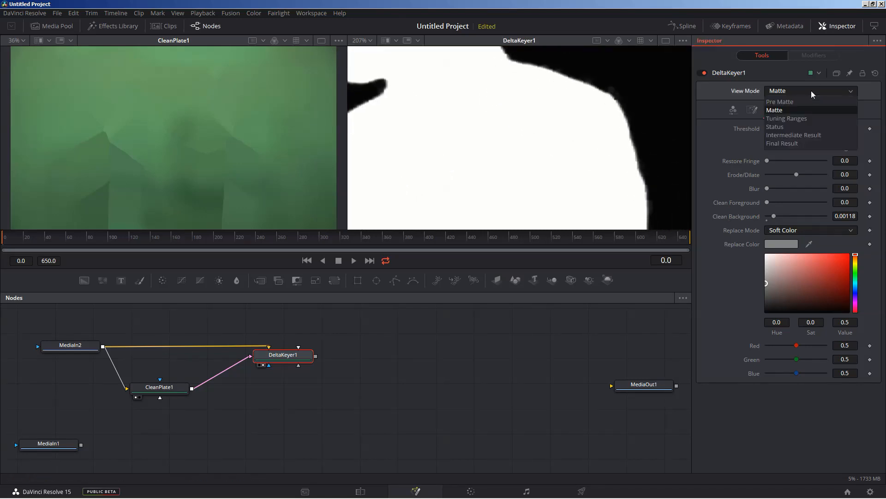
click(784, 141)
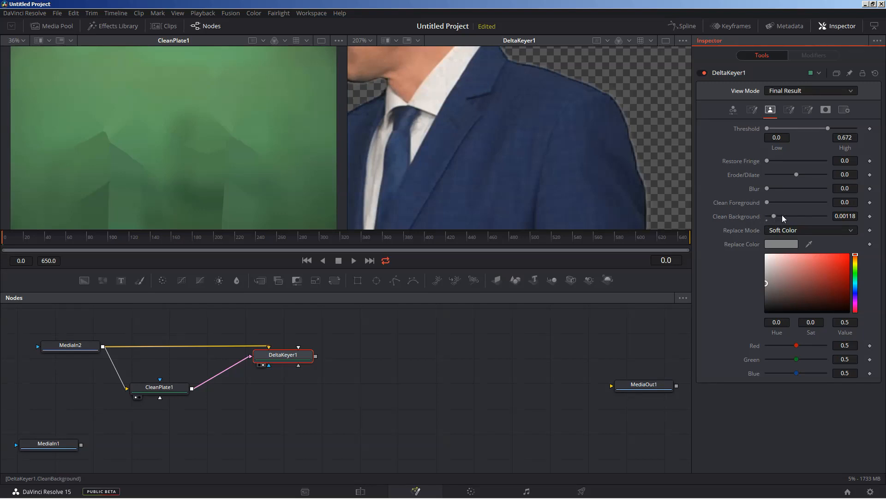
drag(774, 215, 775, 215)
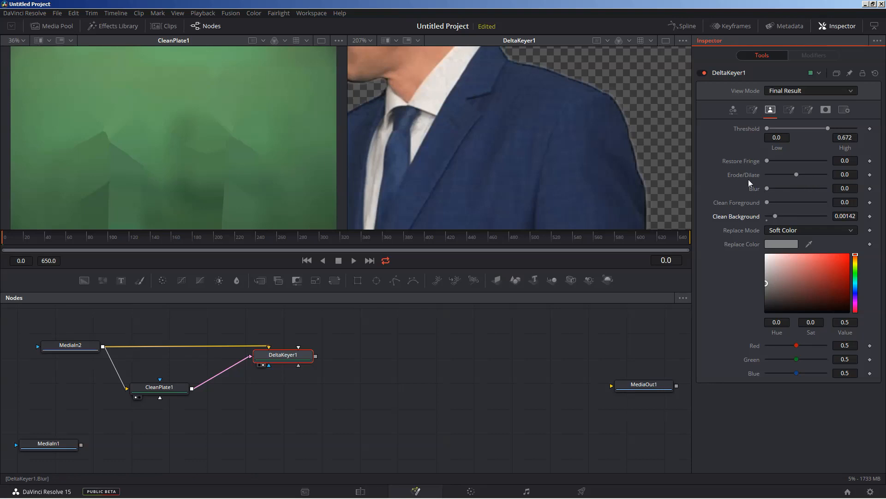
- Try shrinking DeltaKeyer1's matte with Erode/Dilate at -0.015, easing it back to -0.0019 while checking the jacket edges
click(796, 175)
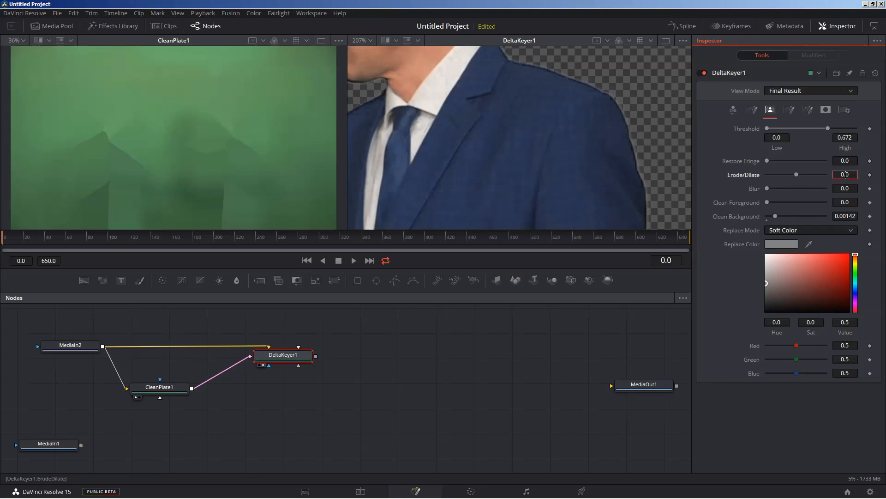
drag(796, 174, 774, 176)
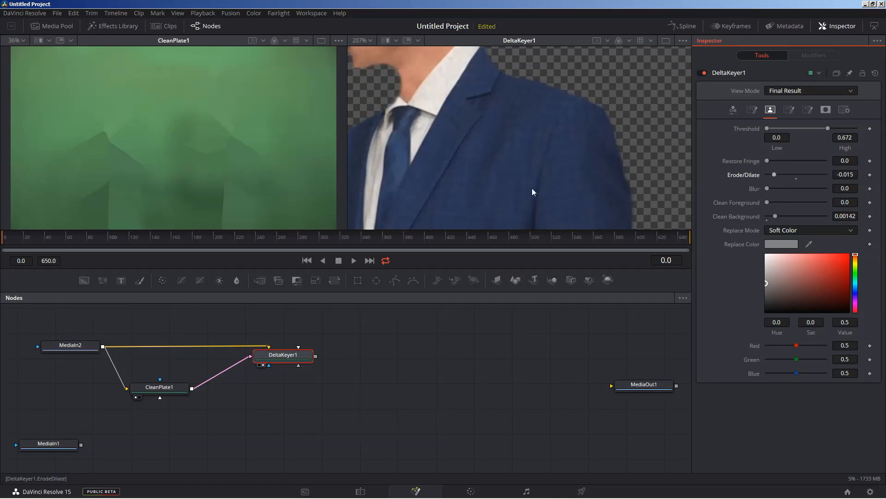
drag(478, 79, 526, 131)
drag(775, 176, 804, 181)
drag(580, 176, 500, 119)
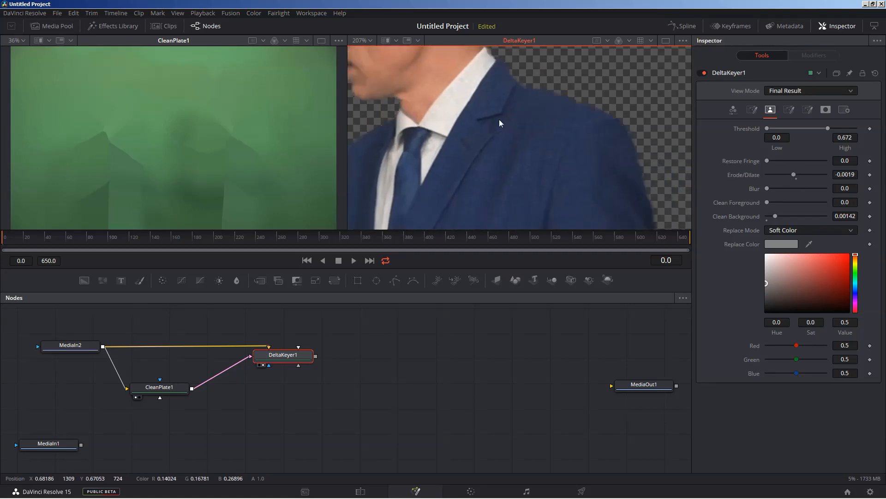
- Set DeltaKeyer1's Erode/Dilate to -0.0009 and fit the whole keyed frame in its viewer
click(852, 175)
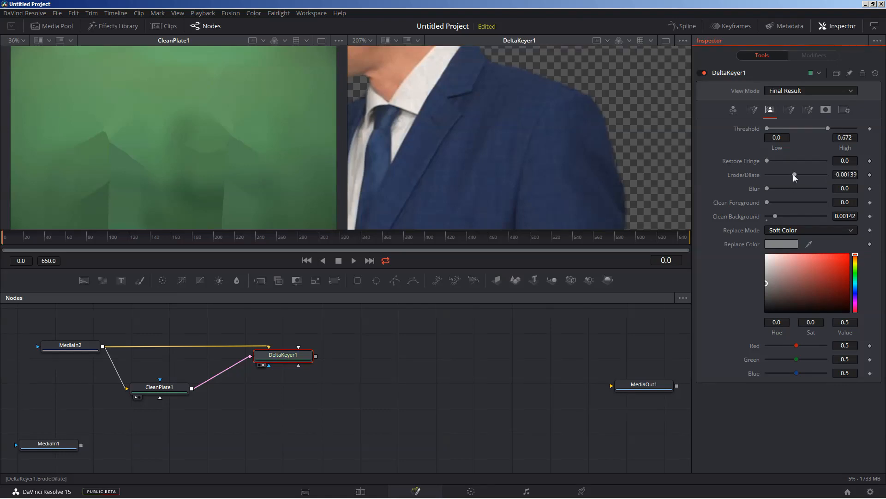
drag(794, 175, 794, 174)
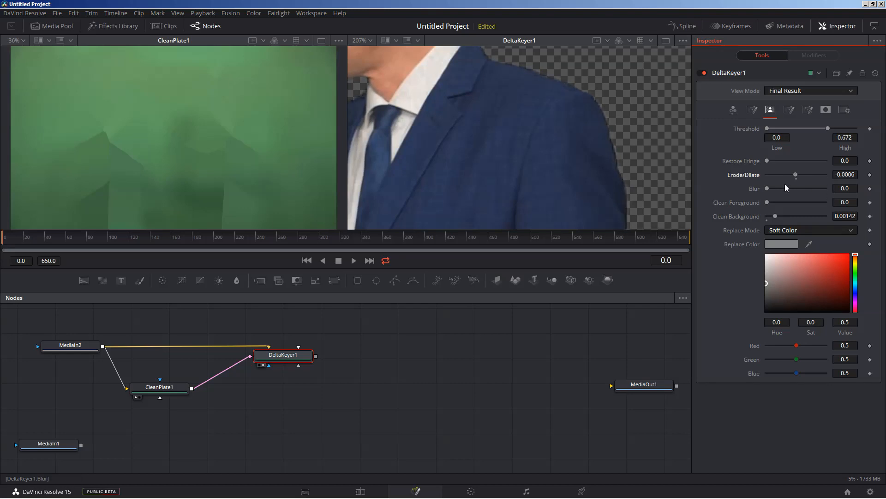
click(852, 174)
key(BackSpace)
text(9)
key(Tab)
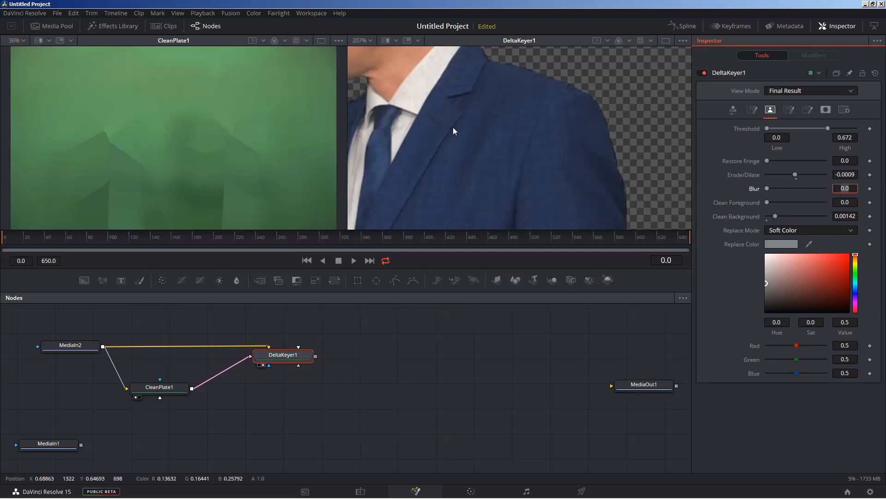
drag(453, 127, 564, 168)
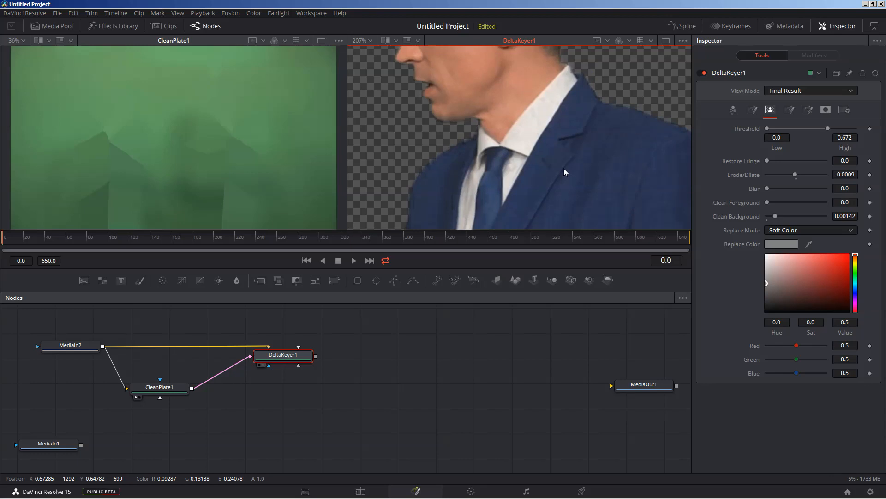
click(369, 41)
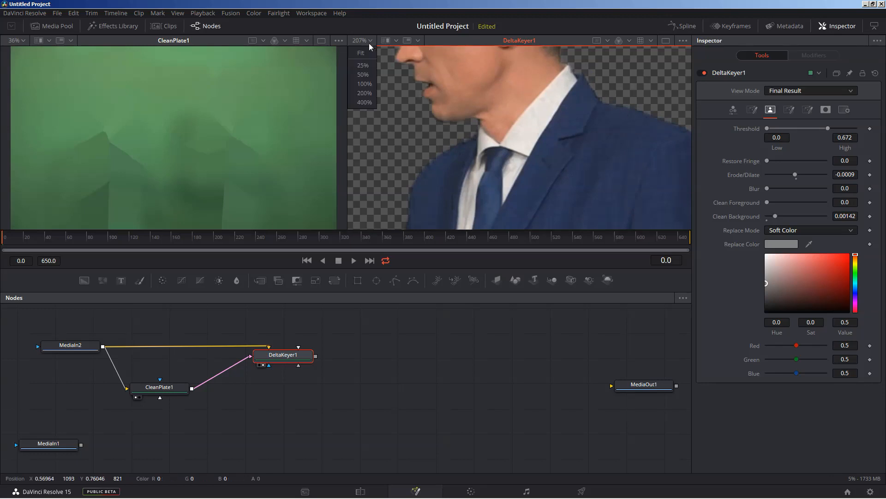
click(361, 53)
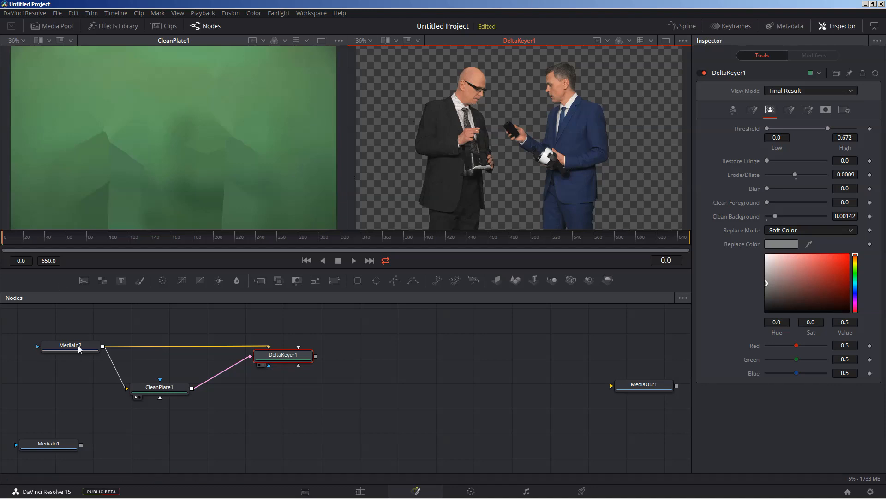
- Show the original MediaIn2 footage in place of the clean plate, fitted beside the keyed result
drag(79, 346, 132, 122)
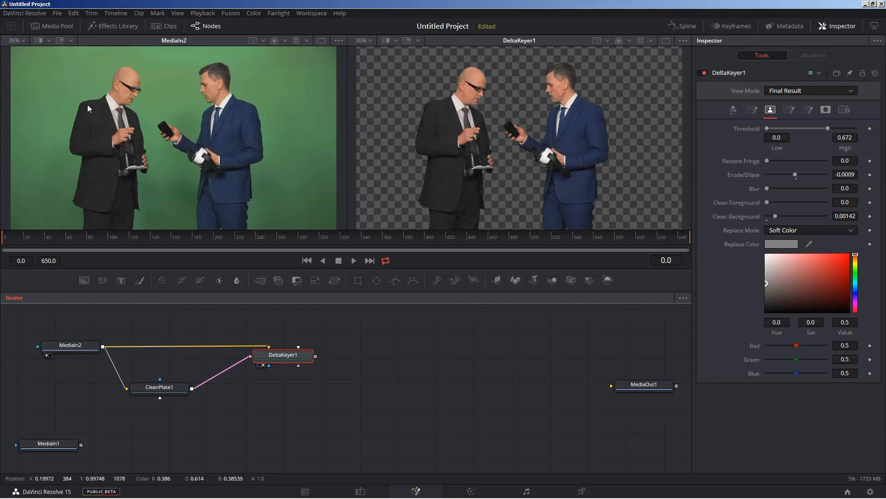
click(21, 40)
click(19, 53)
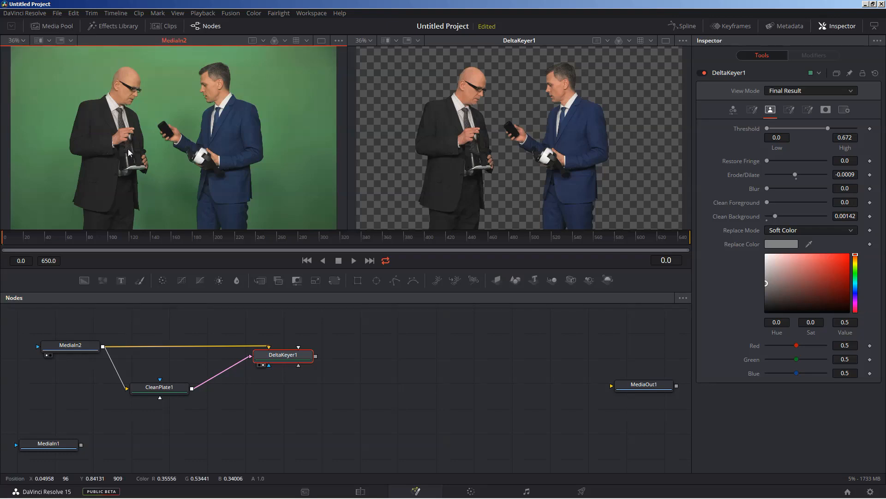
click(21, 41)
click(368, 39)
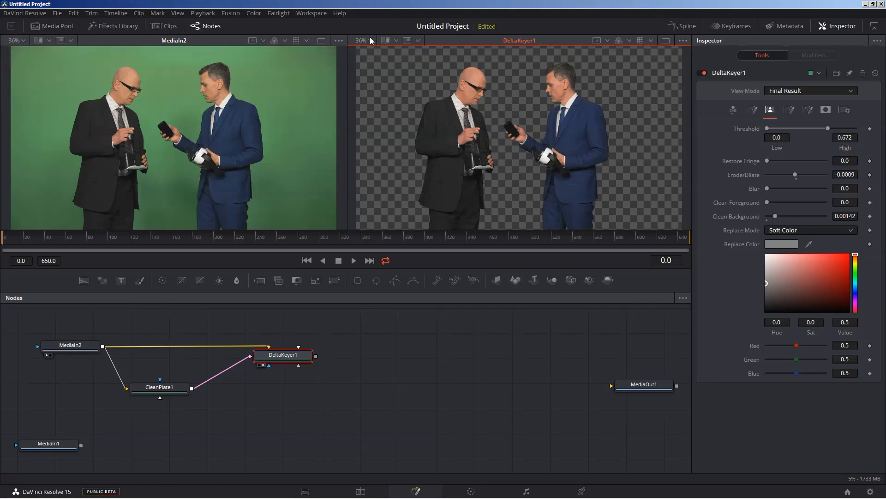
- Compare the dark-suited man's upper jacket and tie in the keyed result and the MediaIn2 source at 200%
click(369, 40)
click(364, 93)
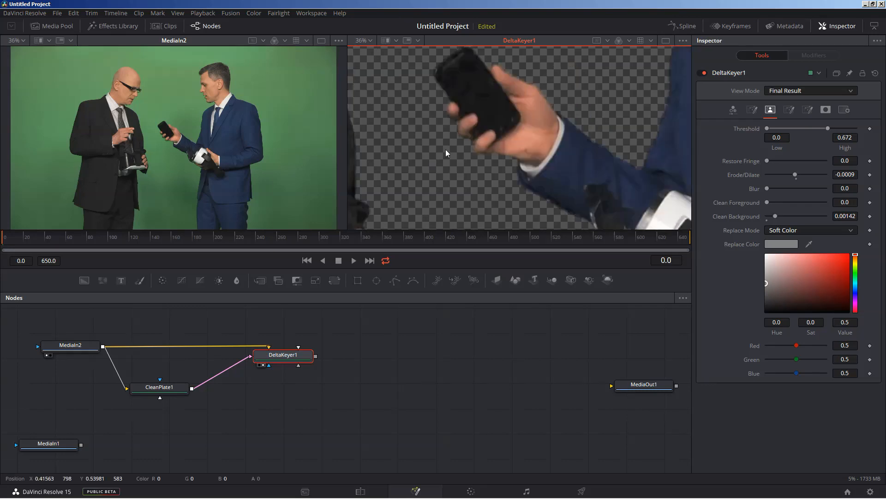
drag(612, 196, 629, 241)
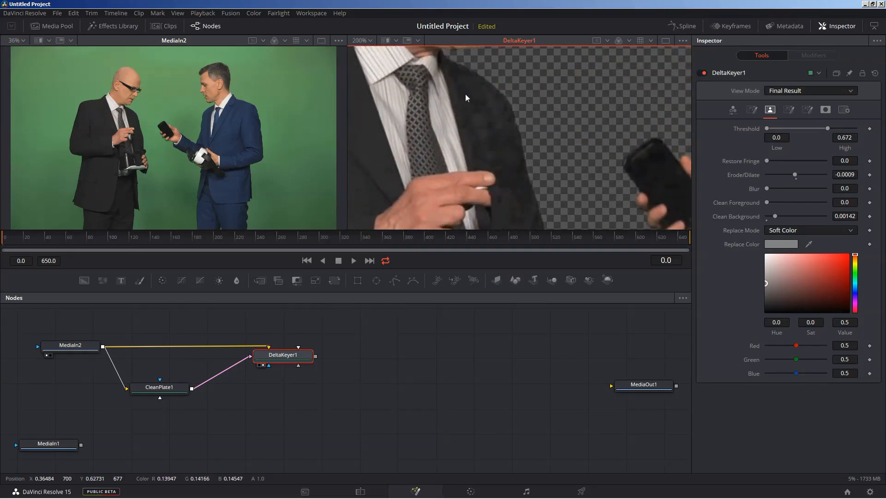
drag(464, 120, 506, 119)
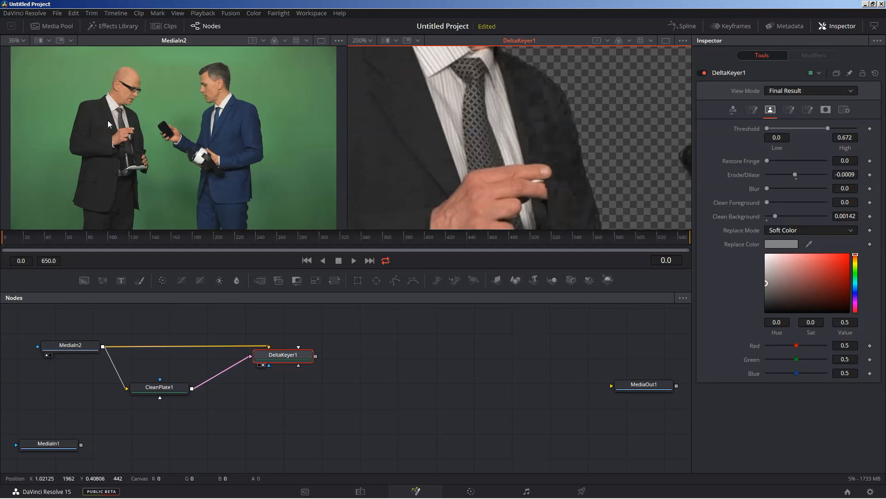
click(22, 40)
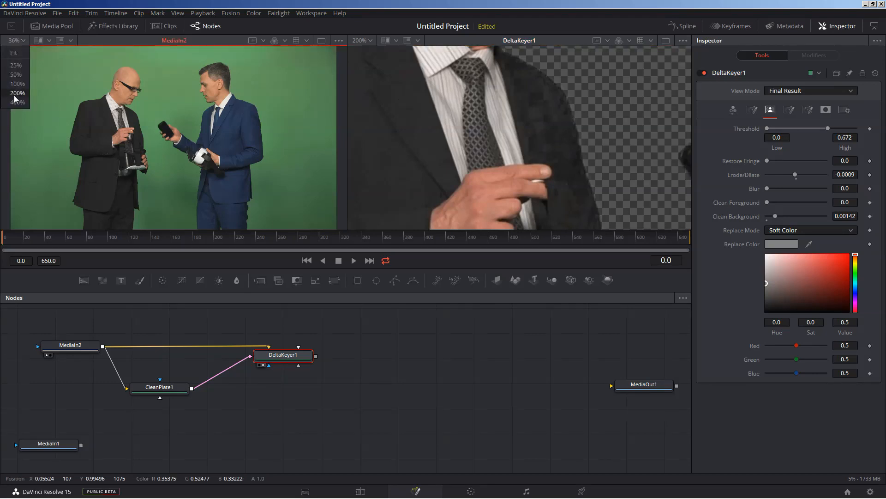
click(15, 100)
drag(253, 119, 314, 224)
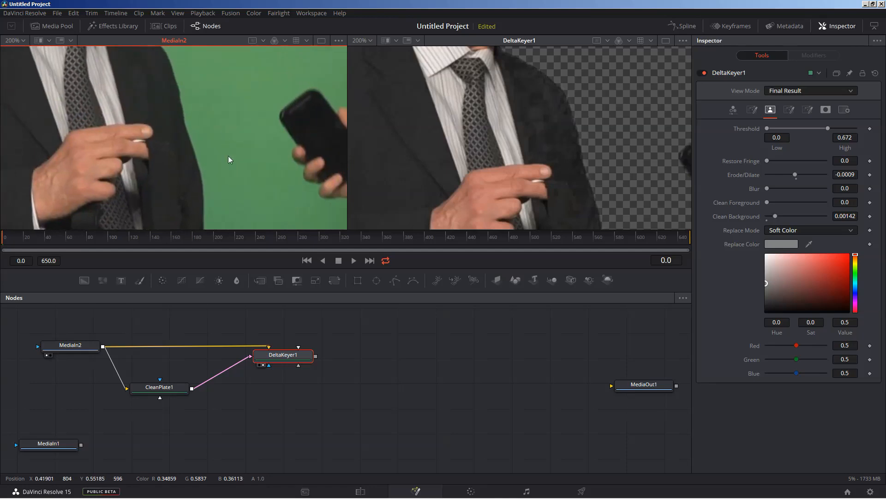
drag(228, 156, 237, 180)
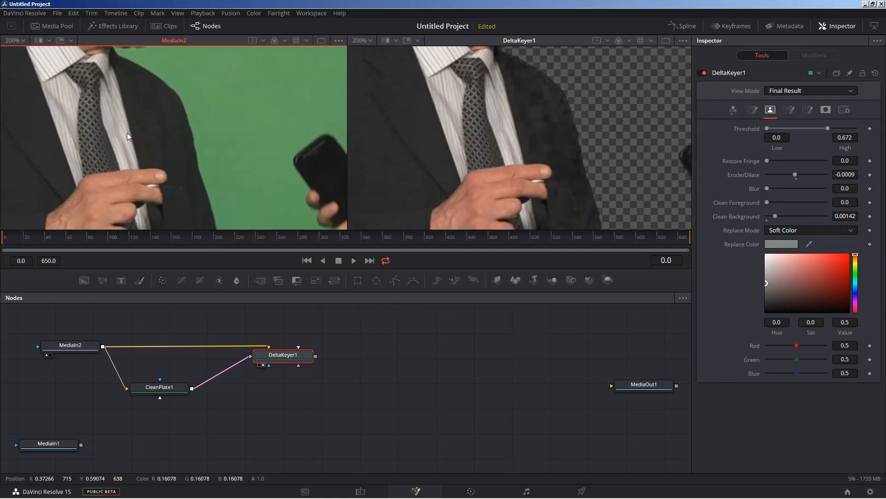
- Compare the lower jacket and trousers of the dark suit between MediaIn2 and DeltaKeyer1 for blotches in the fabric
drag(409, 187, 512, 73)
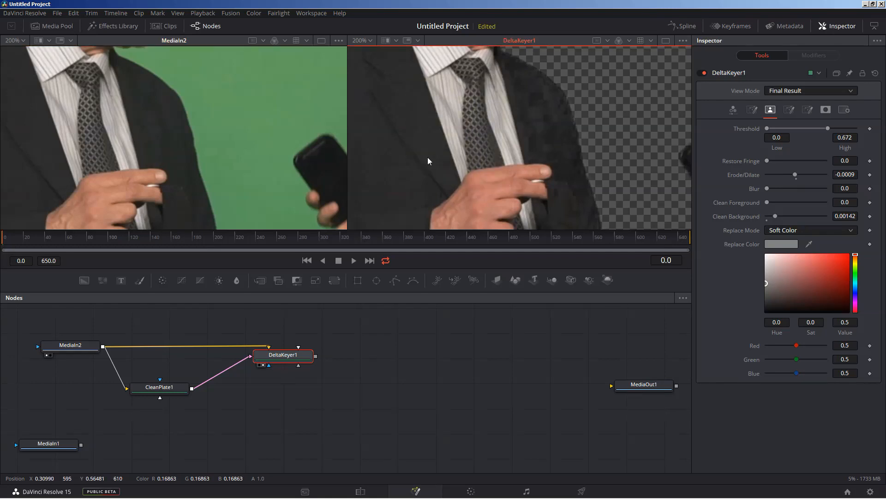
drag(428, 157, 465, 20)
drag(471, 143, 478, 104)
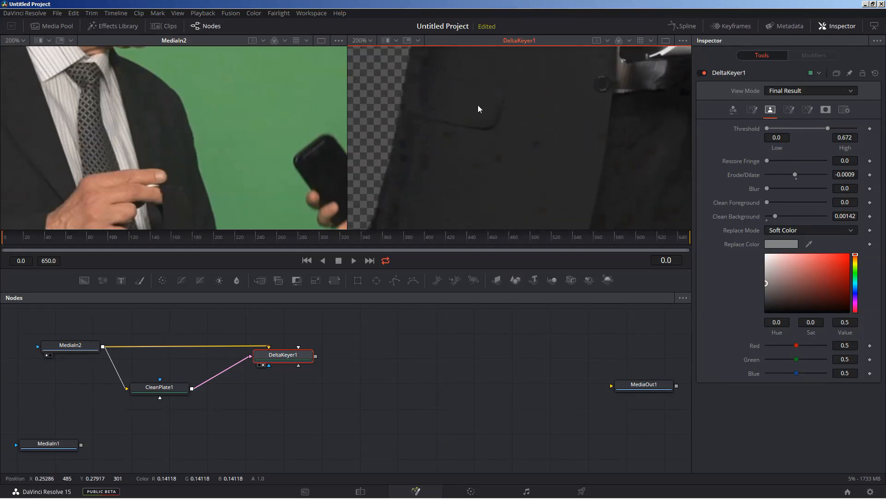
drag(124, 134, 240, 56)
drag(176, 141, 210, 107)
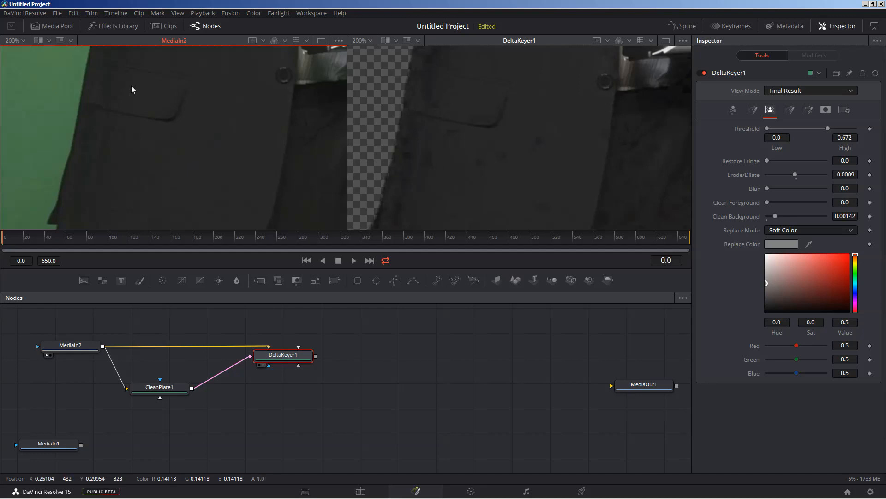
drag(194, 152, 98, 73)
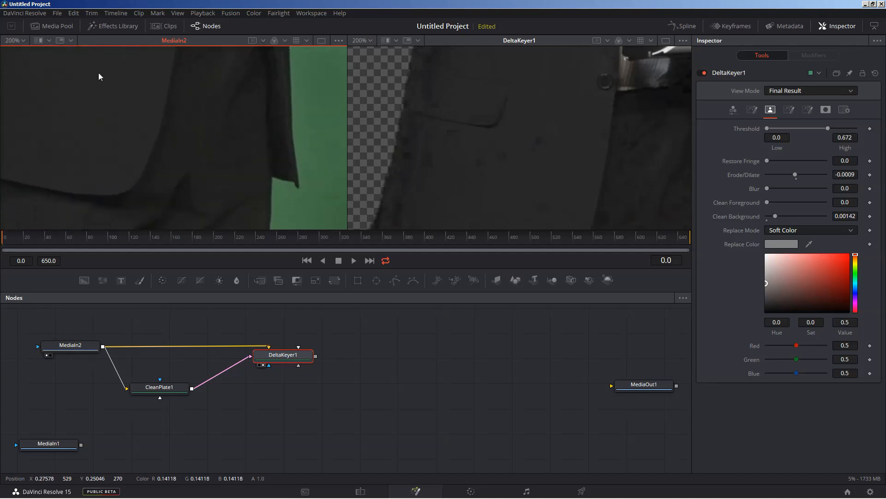
drag(190, 148, 228, 109)
drag(575, 154, 559, 112)
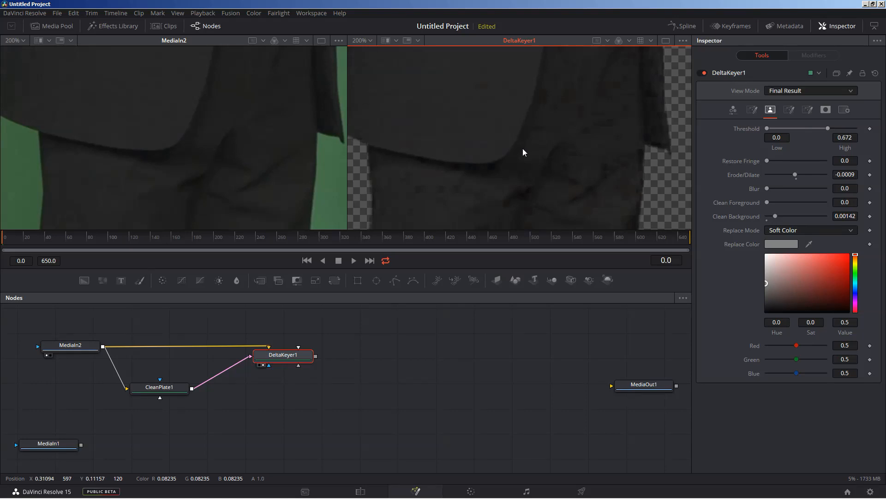
drag(453, 78, 458, 120)
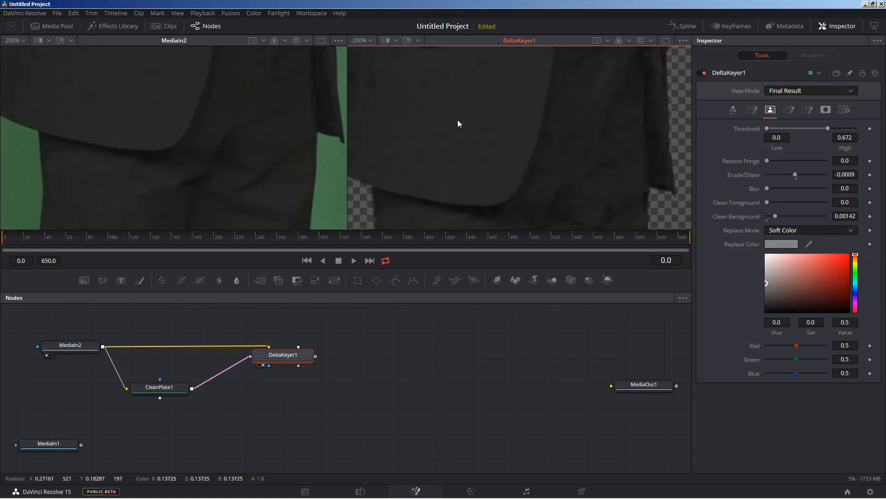
click(200, 105)
drag(201, 105, 205, 144)
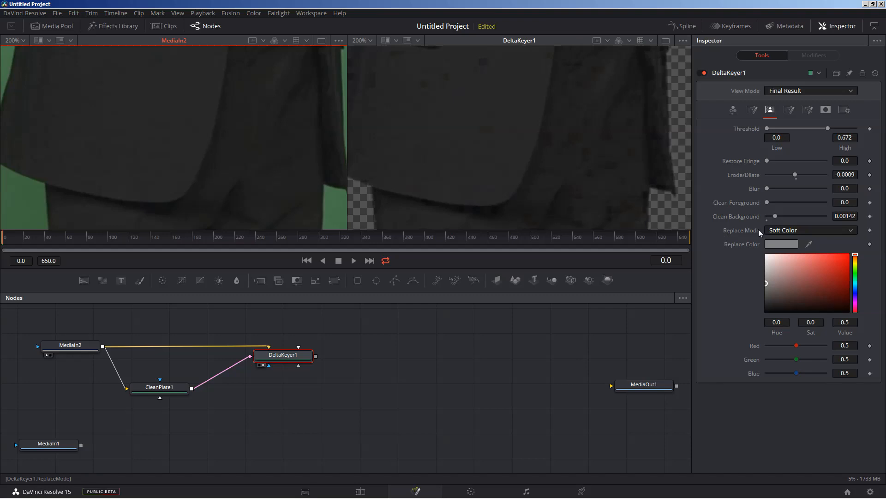
- Set DeltaKeyer1's Replace Mode to Source and fit the full frame in both viewers
click(792, 231)
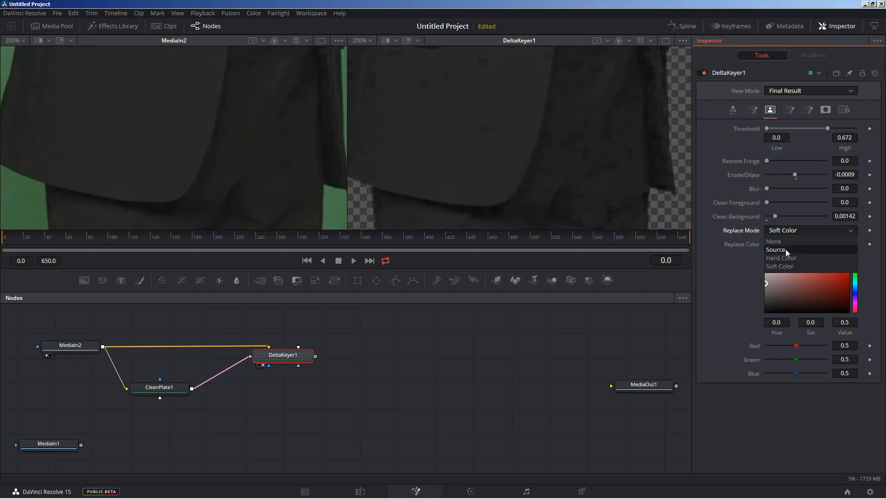
click(786, 249)
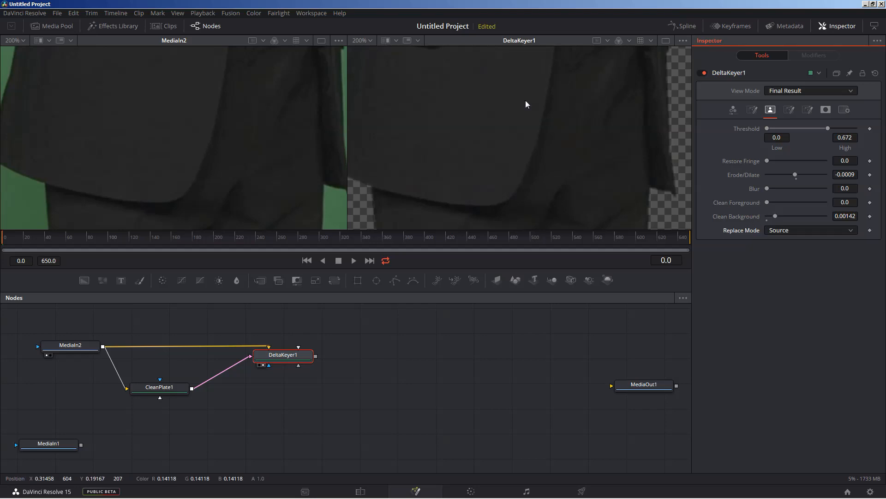
click(370, 40)
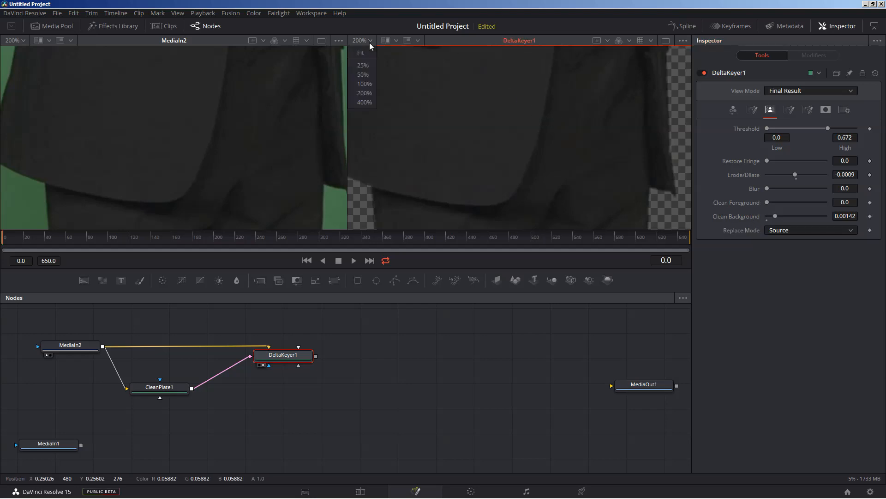
click(353, 55)
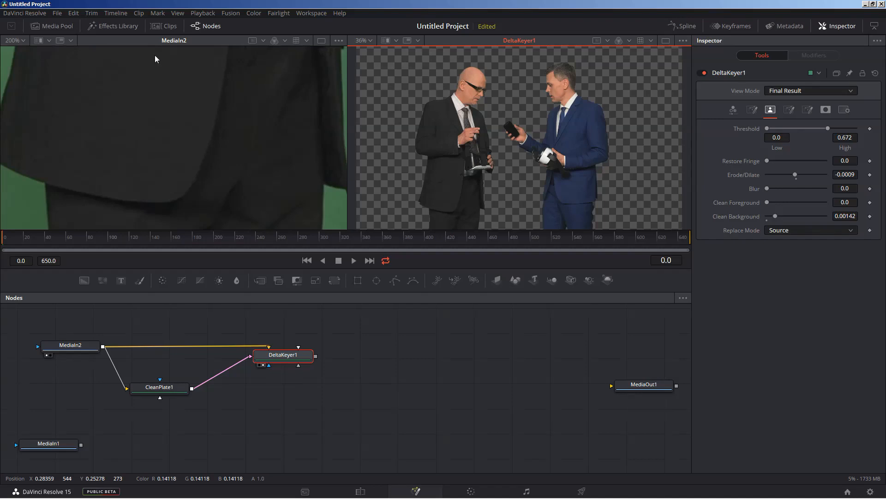
click(23, 41)
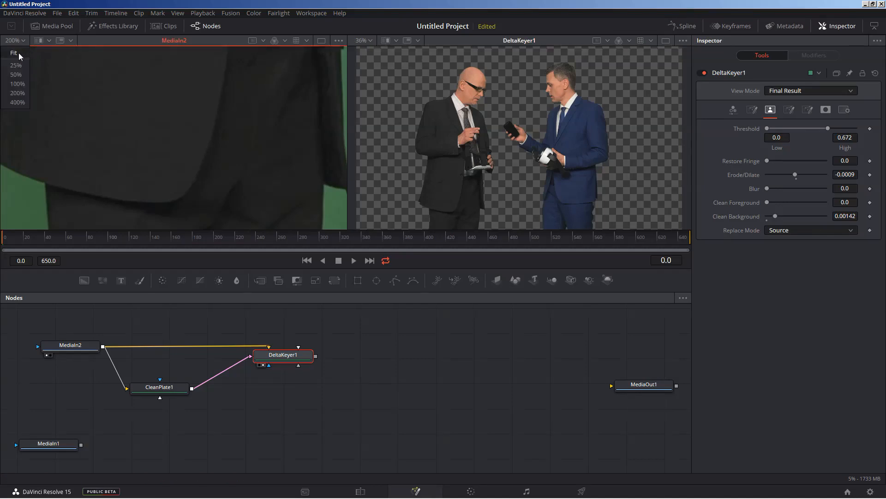
click(19, 53)
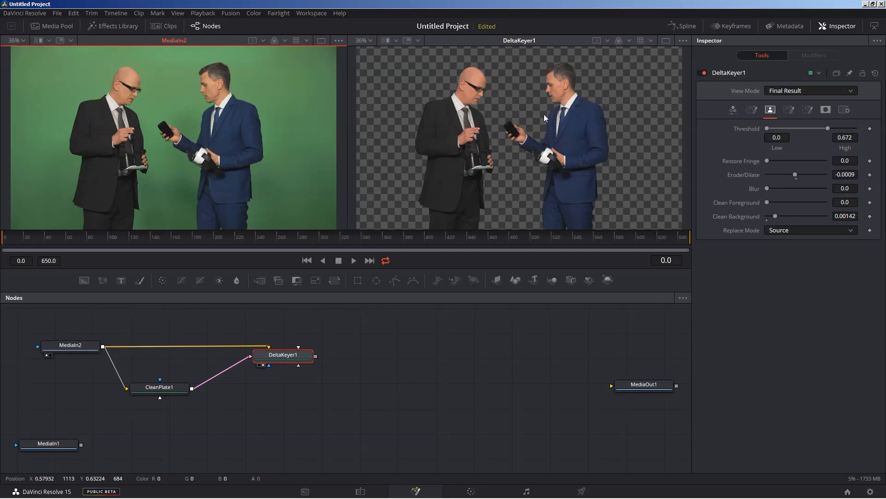
- Examine the edges of the blue-suited man's phone hand and sleeve up close in the keyed result
scroll(543, 126, up, 5)
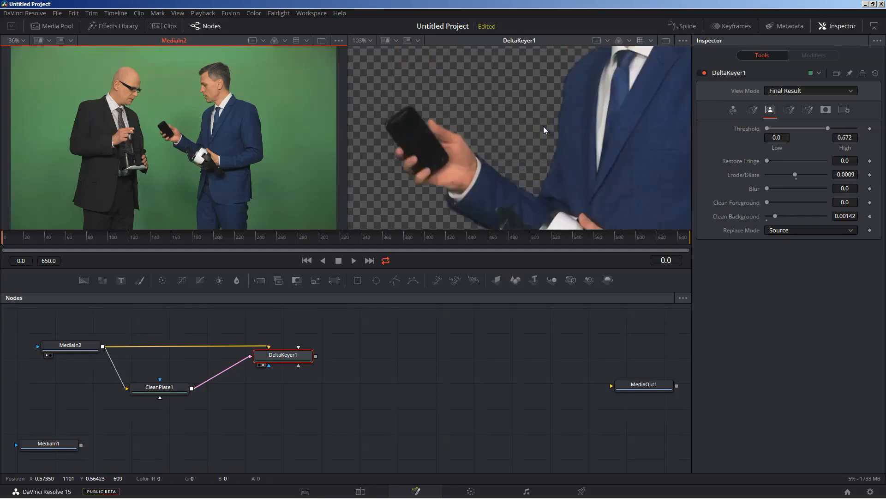
click(444, 150)
drag(442, 168, 483, 117)
scroll(475, 126, up, 4)
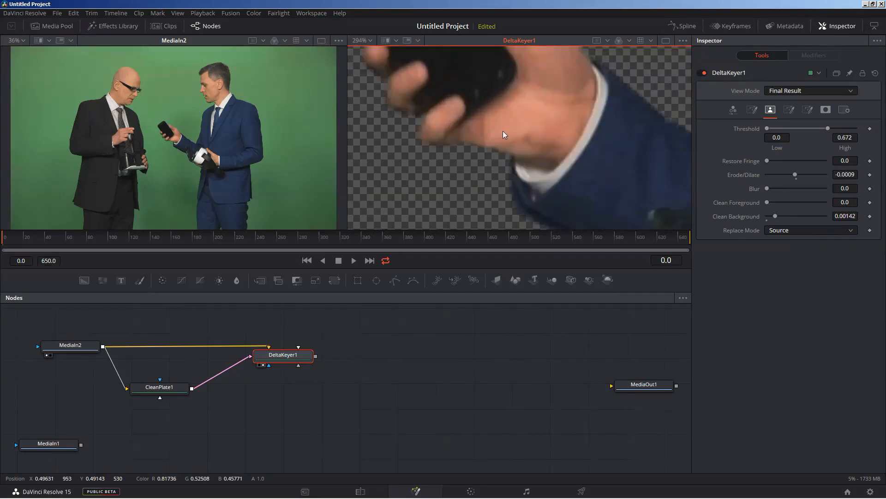
scroll(502, 131, down, 3)
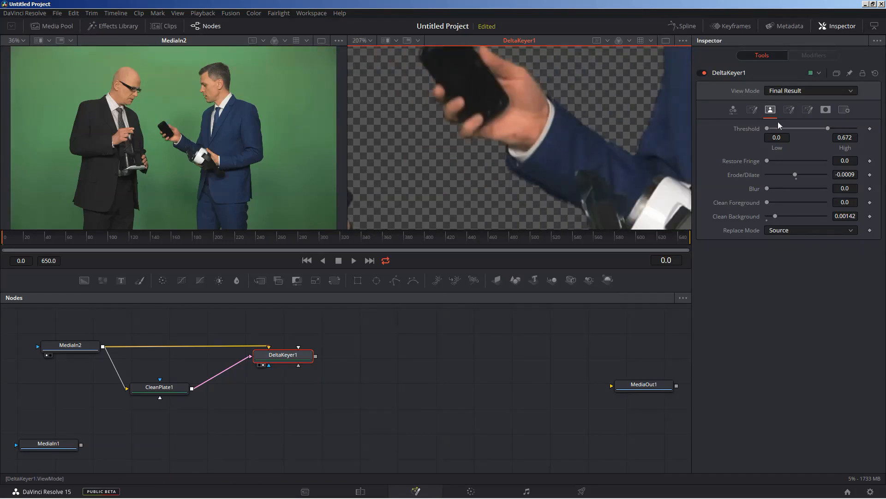
- Review DeltaKeyer1's spill and fringe settings, return to its matte settings, and fit the full keyed frame in the viewer
click(788, 110)
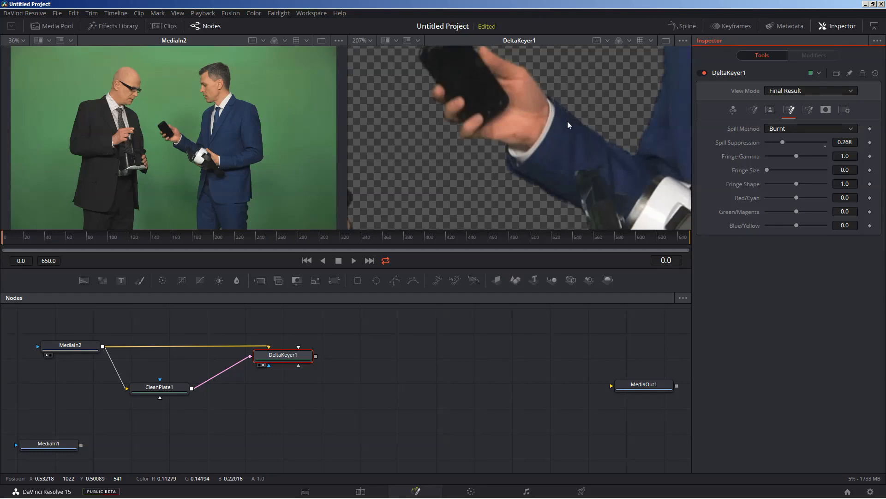
click(769, 109)
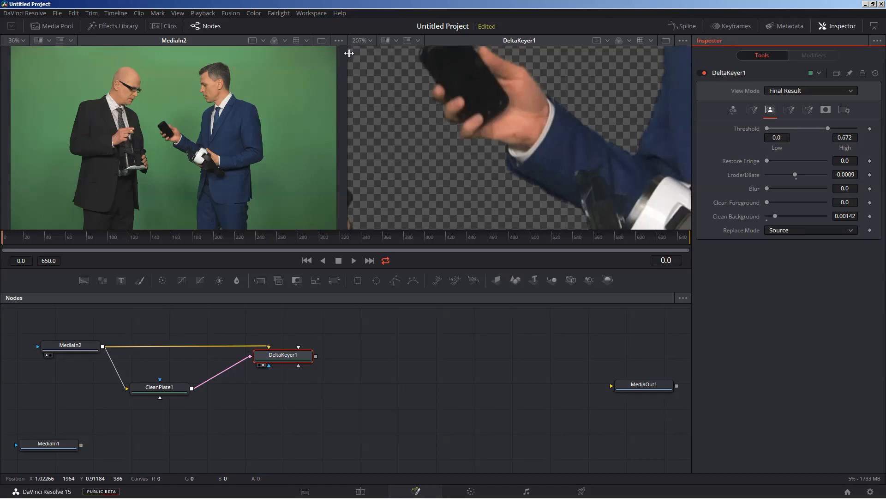
click(371, 41)
click(366, 54)
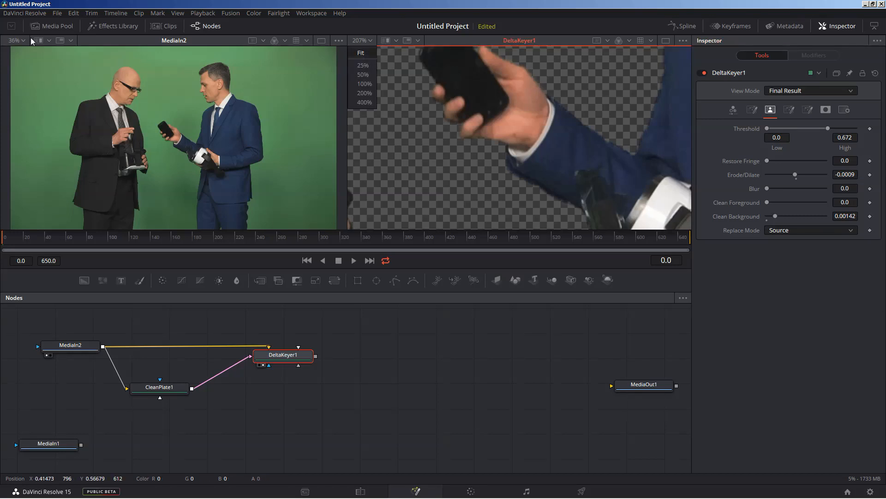
click(24, 43)
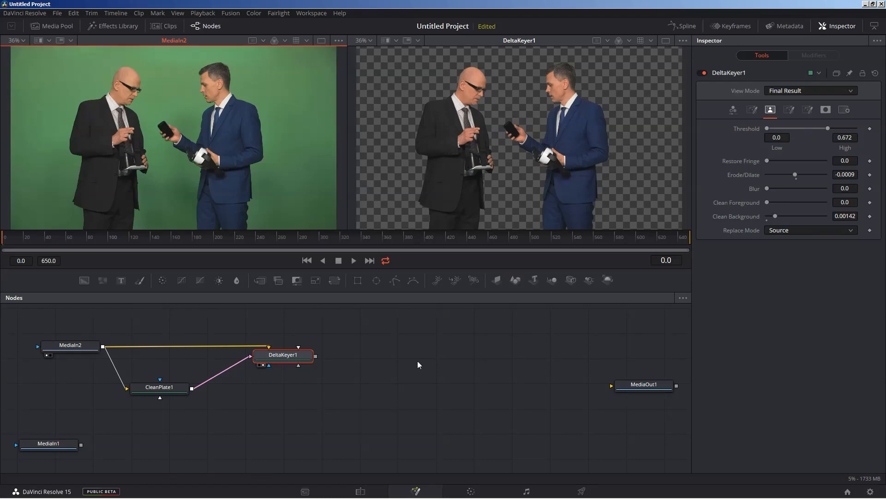
- Add a Merge node between DeltaKeyer1 and MediaOut1, and detach its automatic connection from DeltaKeyer1
click(393, 378)
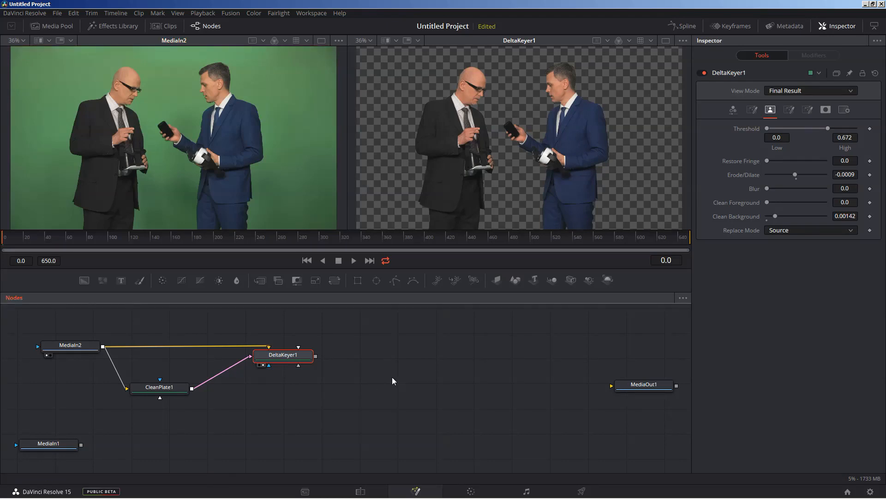
key(shift+space)
text(merg)
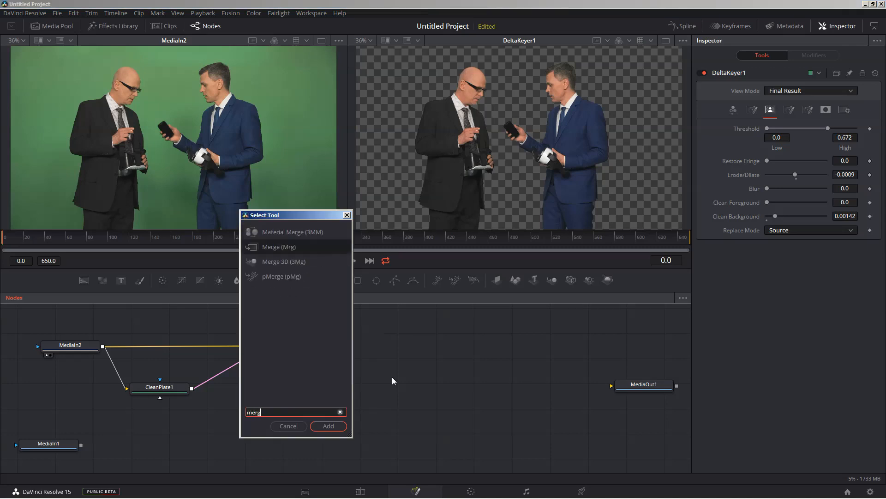
text(e)
key(Return)
drag(356, 357, 435, 369)
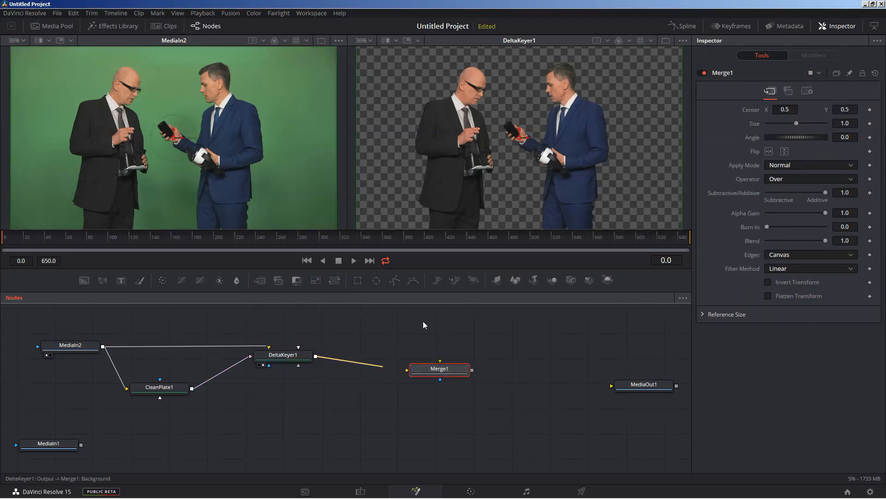
drag(423, 322, 426, 325)
drag(430, 372, 426, 369)
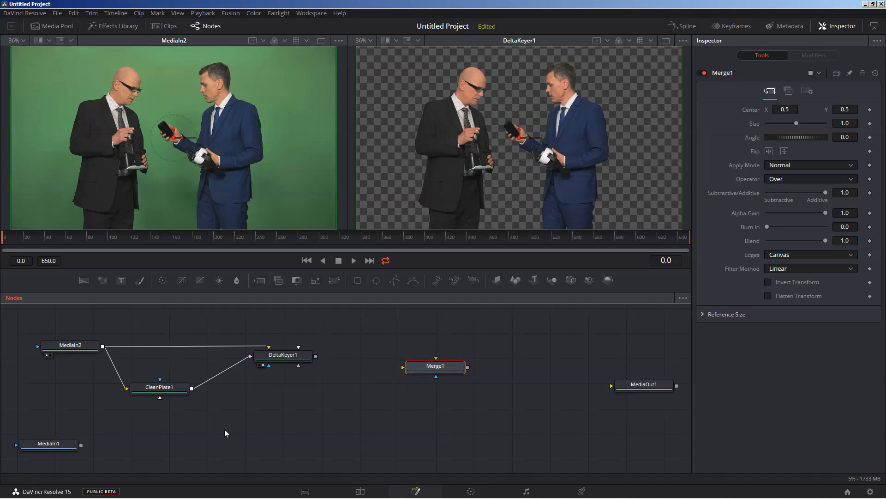
- Connect DeltaKeyer1 as Merge1's foreground and MediaIn1 as its background, and view Merge1 in place of the keyed result
drag(62, 446, 72, 445)
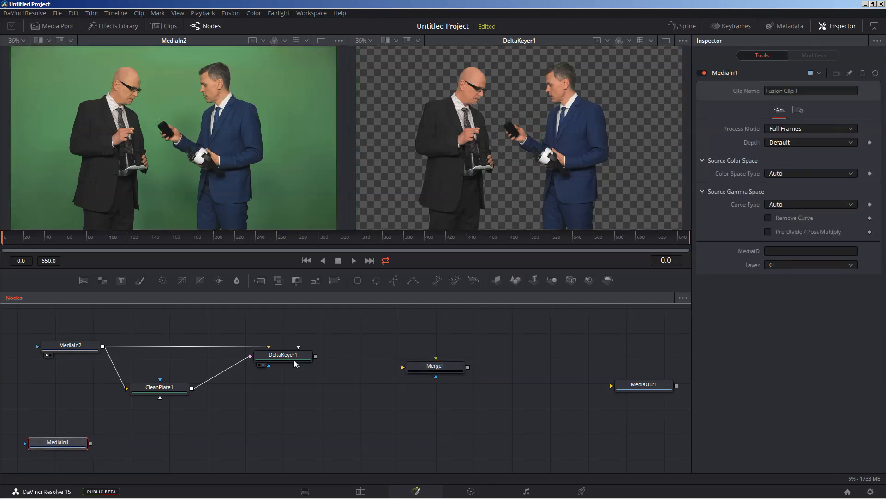
drag(315, 357, 426, 366)
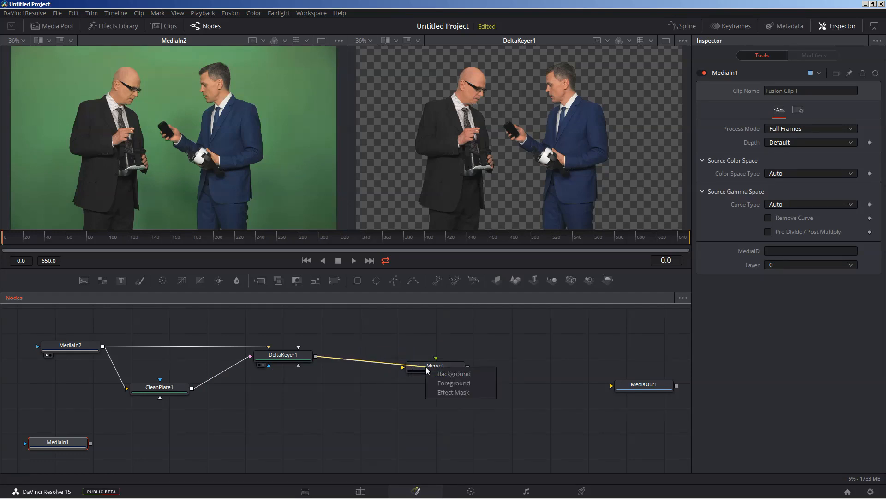
click(452, 383)
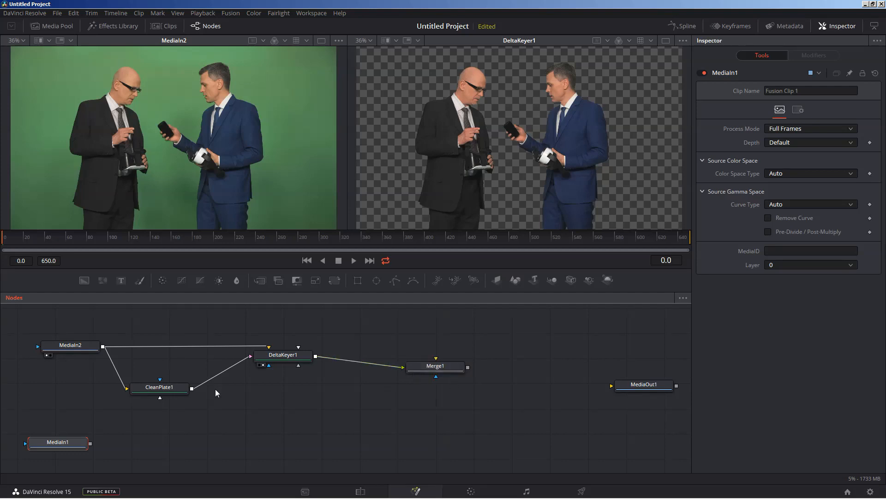
drag(90, 443, 455, 366)
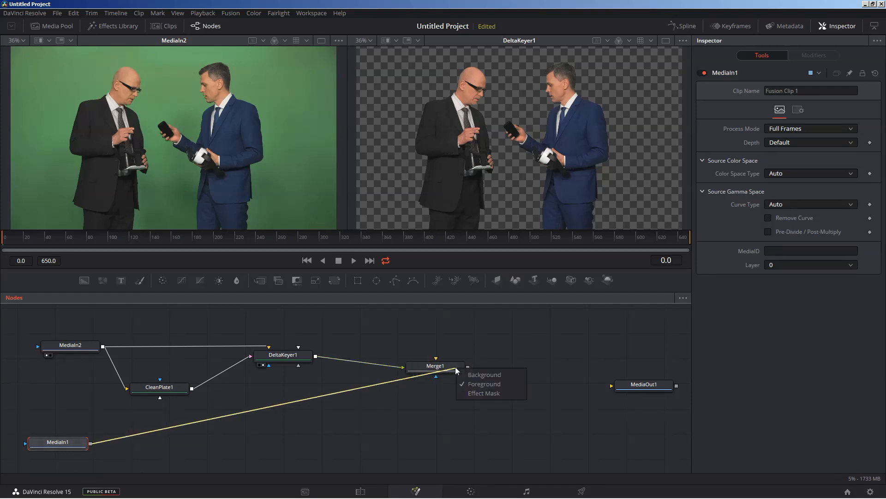
click(478, 375)
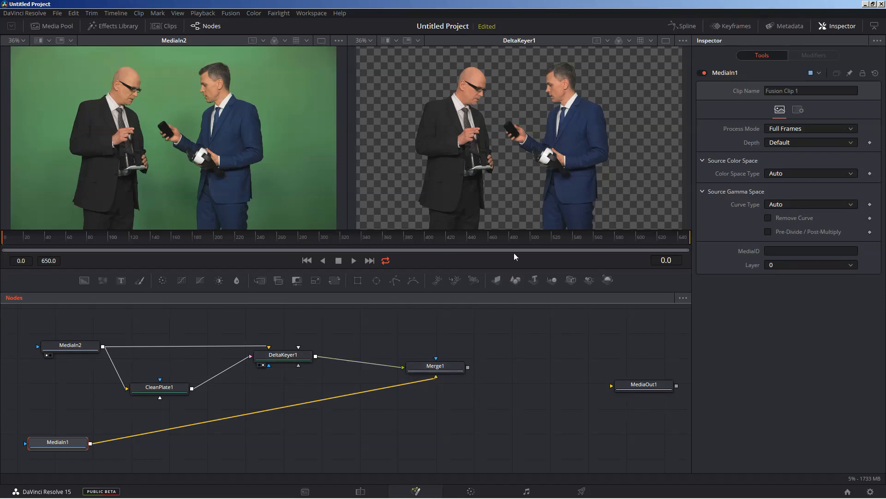
drag(445, 365, 531, 54)
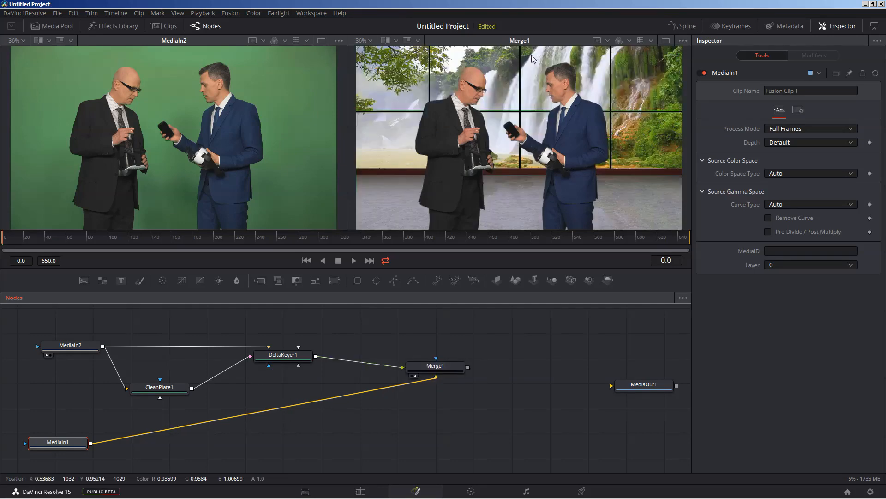
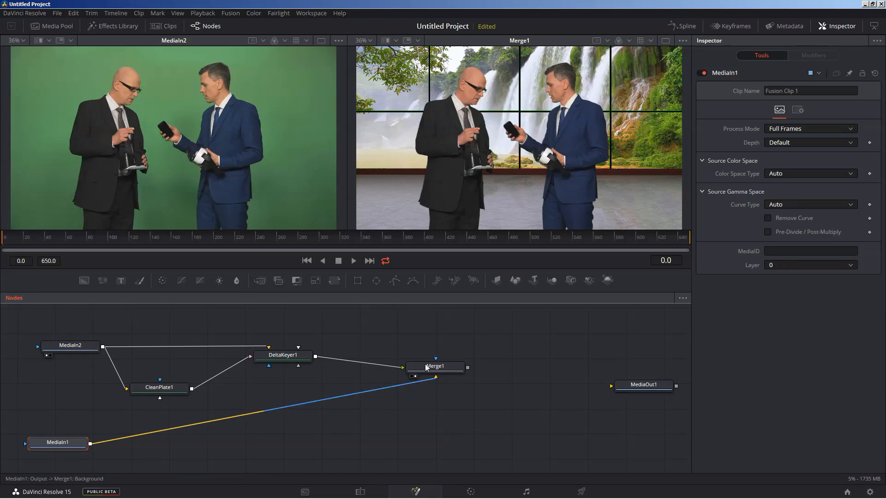
- Make room before Merge1 and insert a Color Corrector node between DeltaKeyer1 and Merge1
drag(436, 366, 462, 362)
click(287, 353)
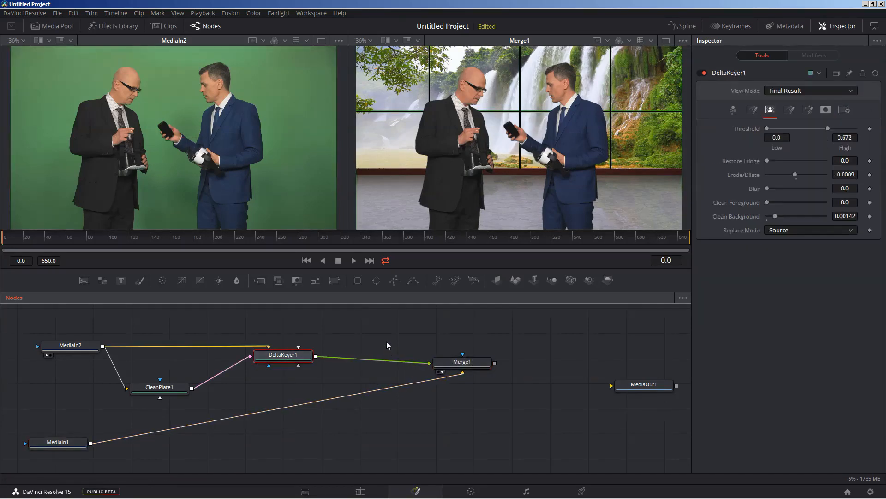
key(shift+space)
text(color)
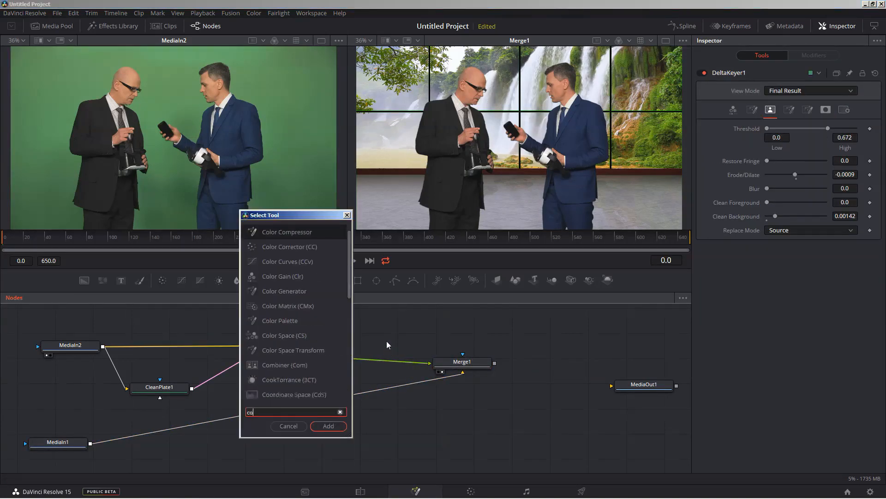
click(290, 252)
key(Return)
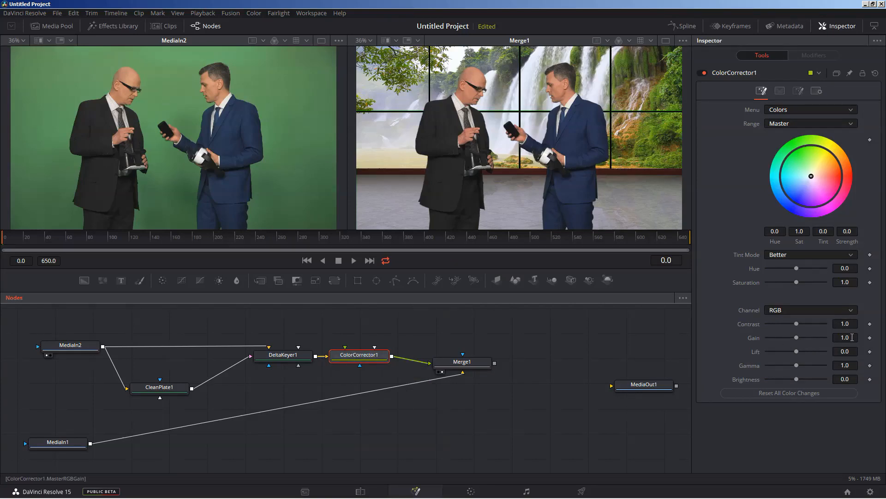
- Set both the Gain and the Contrast of ColorCorrector1's master RGB channel to 1.1
drag(852, 337, 843, 337)
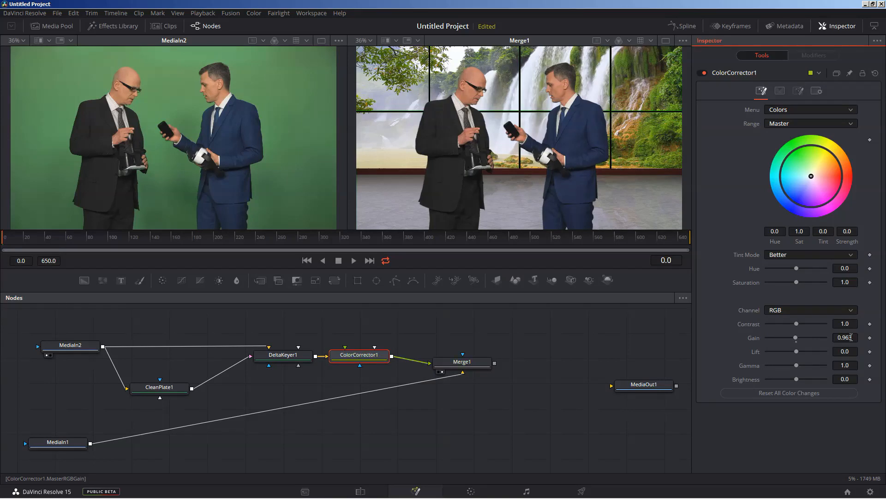
double_click(844, 337)
text(1.1)
key(Tab)
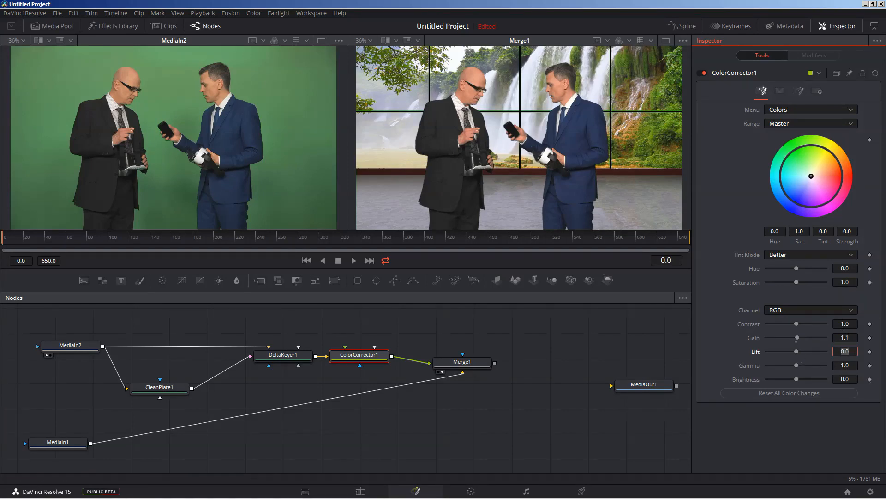
key(shift+Tab)
key(shift+Tab)
text(1.1)
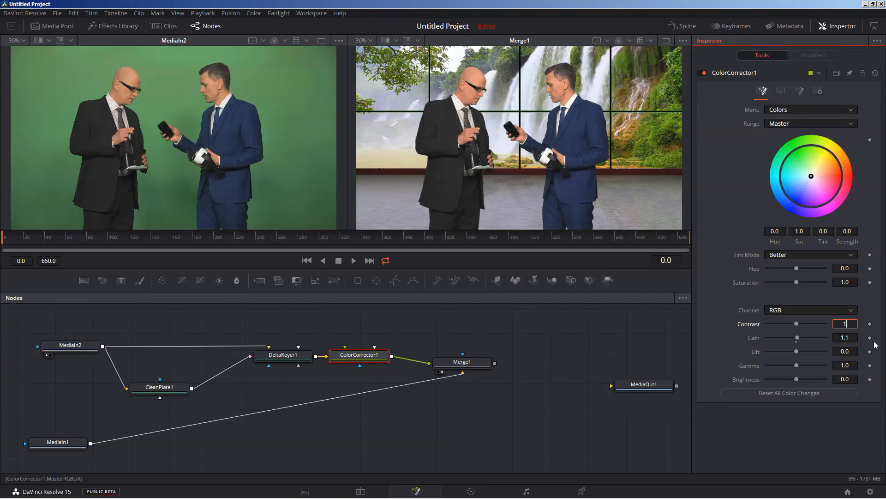
key(Tab)
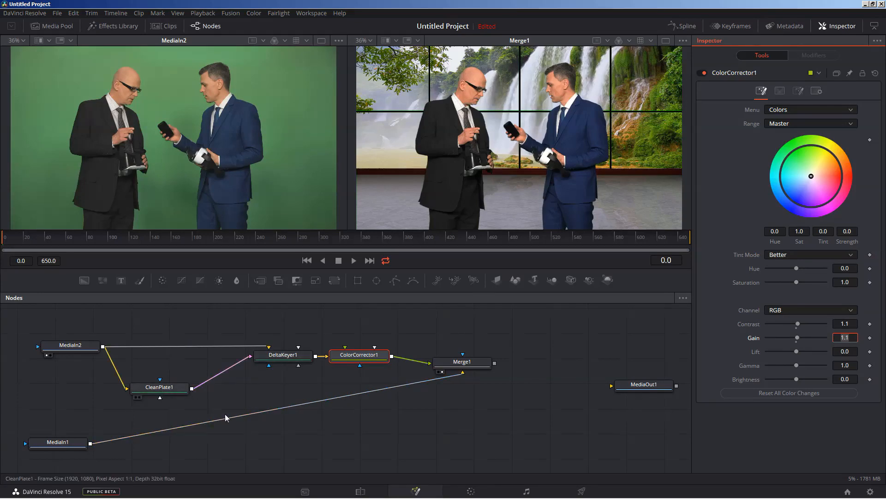
- Connect Merge1's output to MediaOut1, and check the finished composite on the Edit page before returning to Fusion
drag(495, 363, 614, 390)
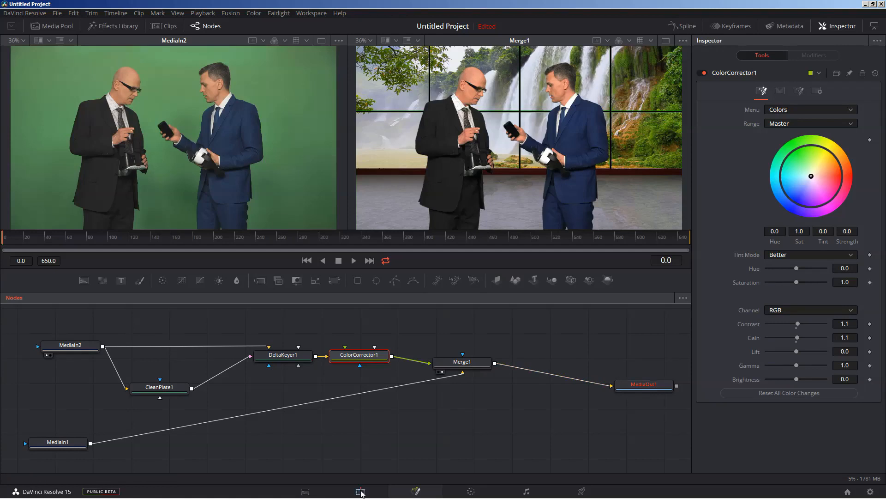
click(361, 491)
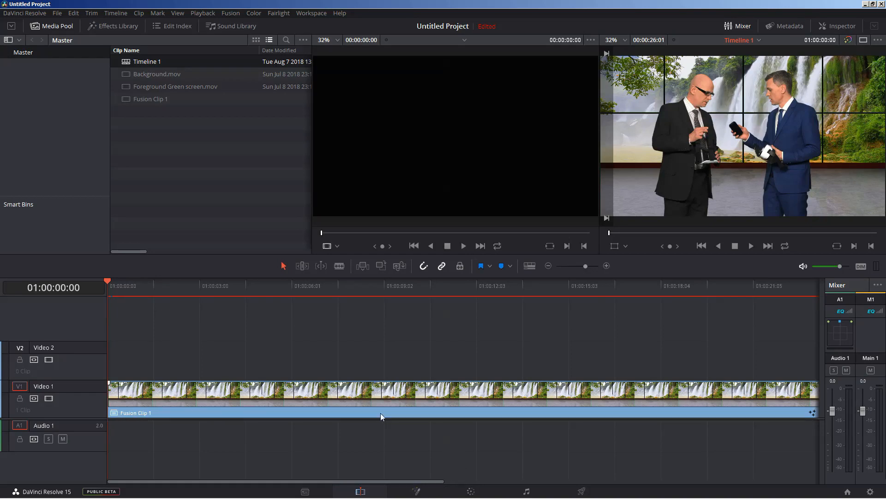
click(415, 492)
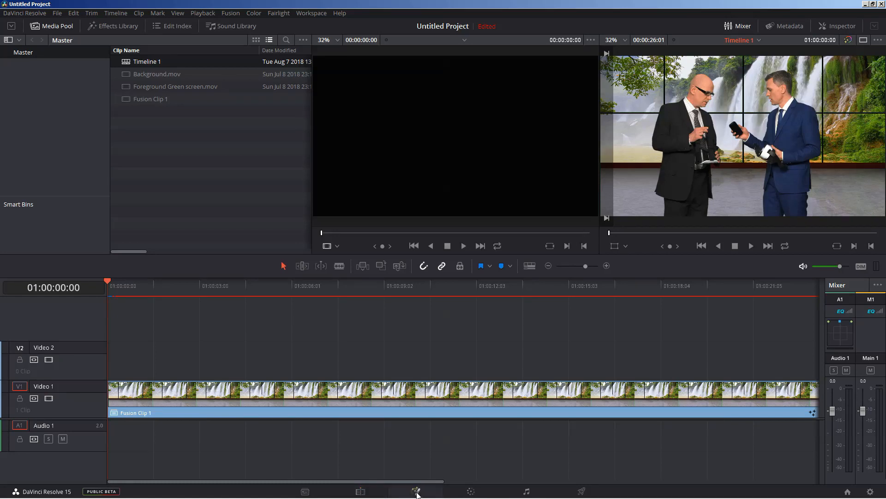